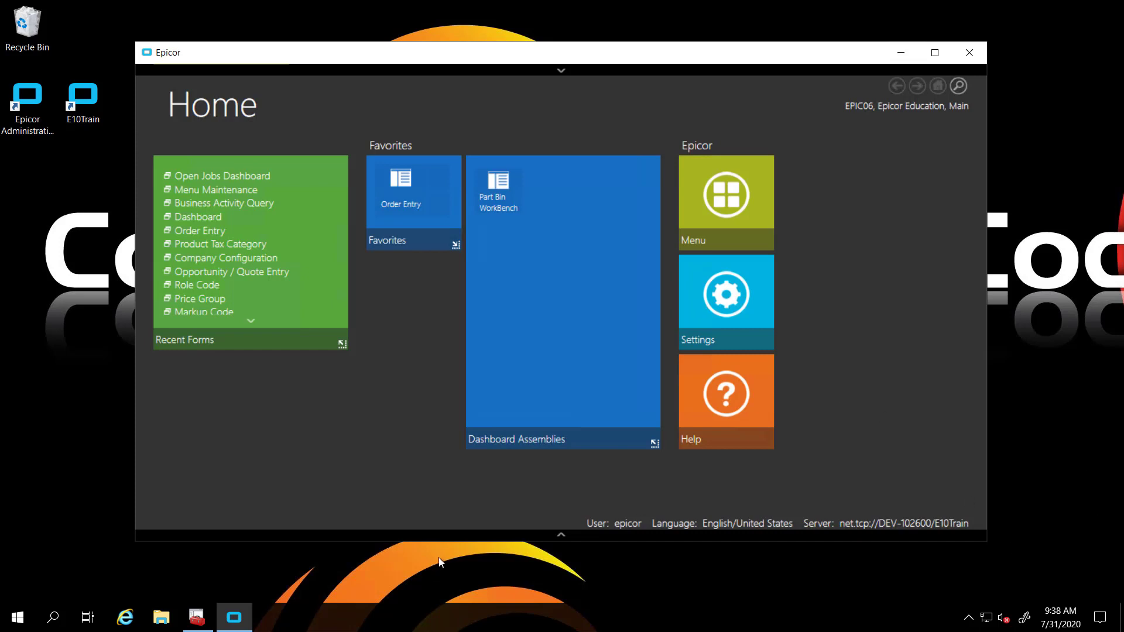
- Open the System Monitor from the System Maintenance section of System Setup
left_click(726, 199)
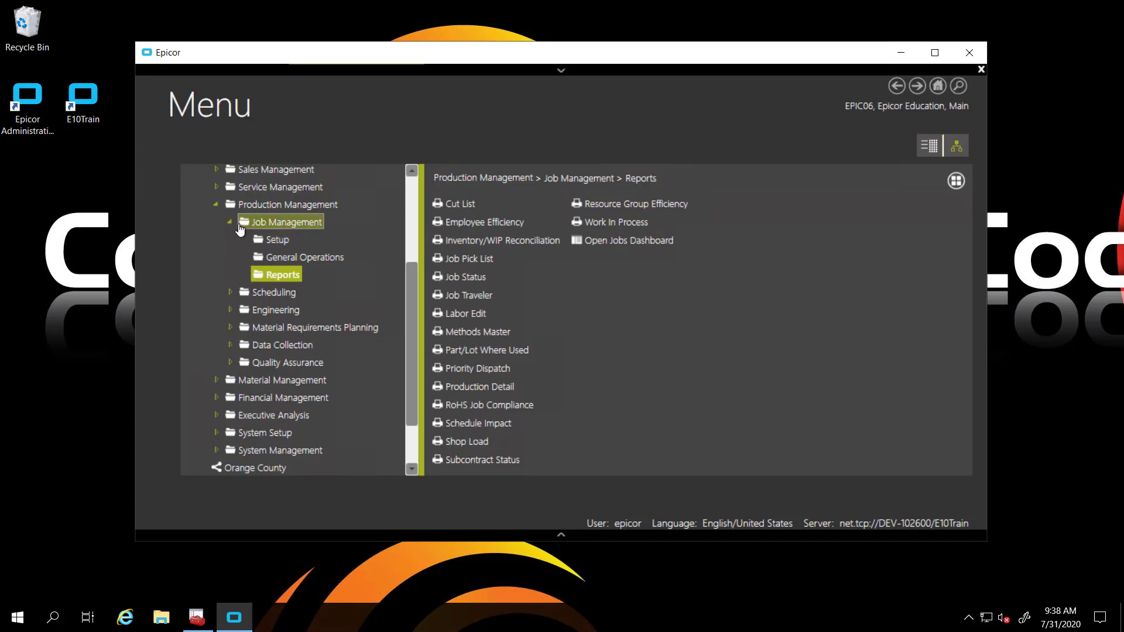
left_click(232, 223)
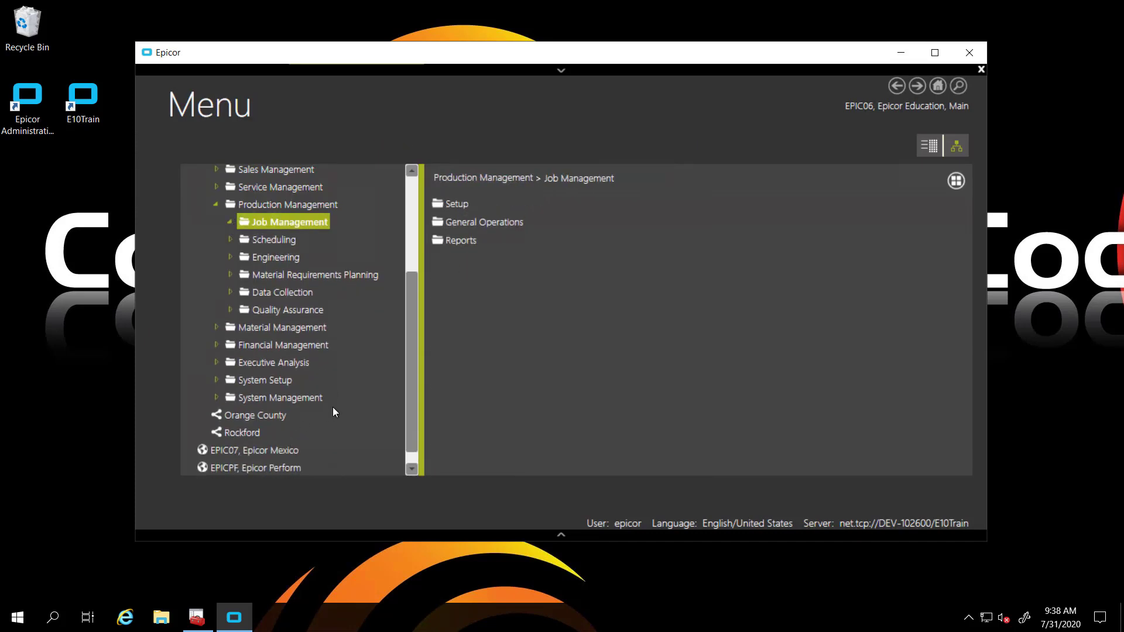
left_click(270, 382)
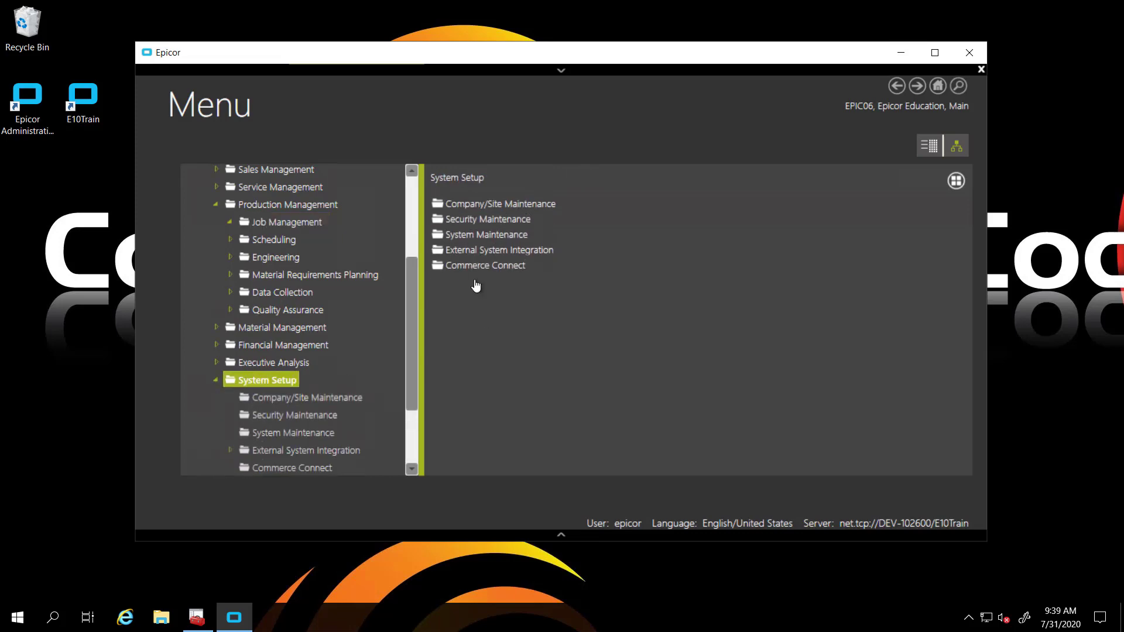
left_click(484, 236)
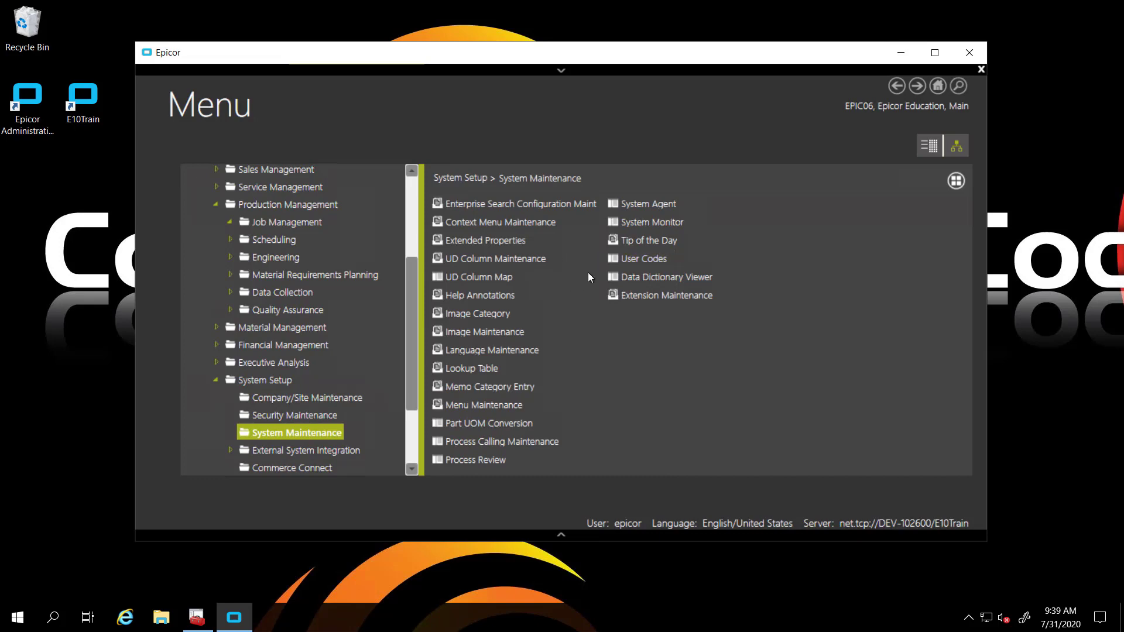
left_click(632, 224)
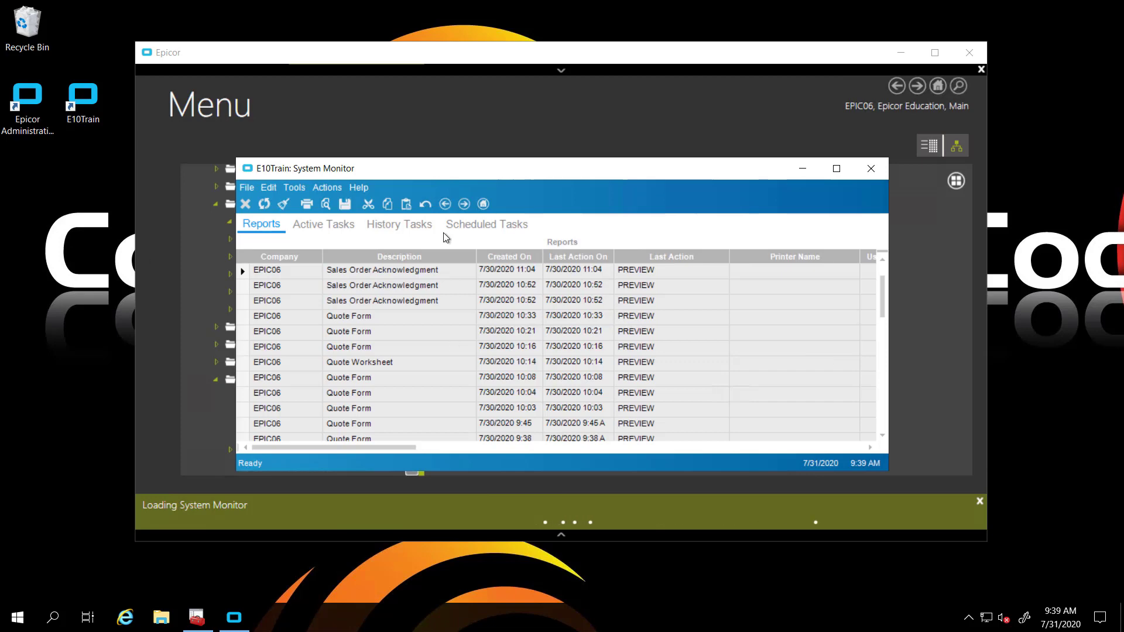
- Open the System Monitor configuration and confirm it with Start System Monitor enabled
left_click(331, 189)
left_click(349, 258)
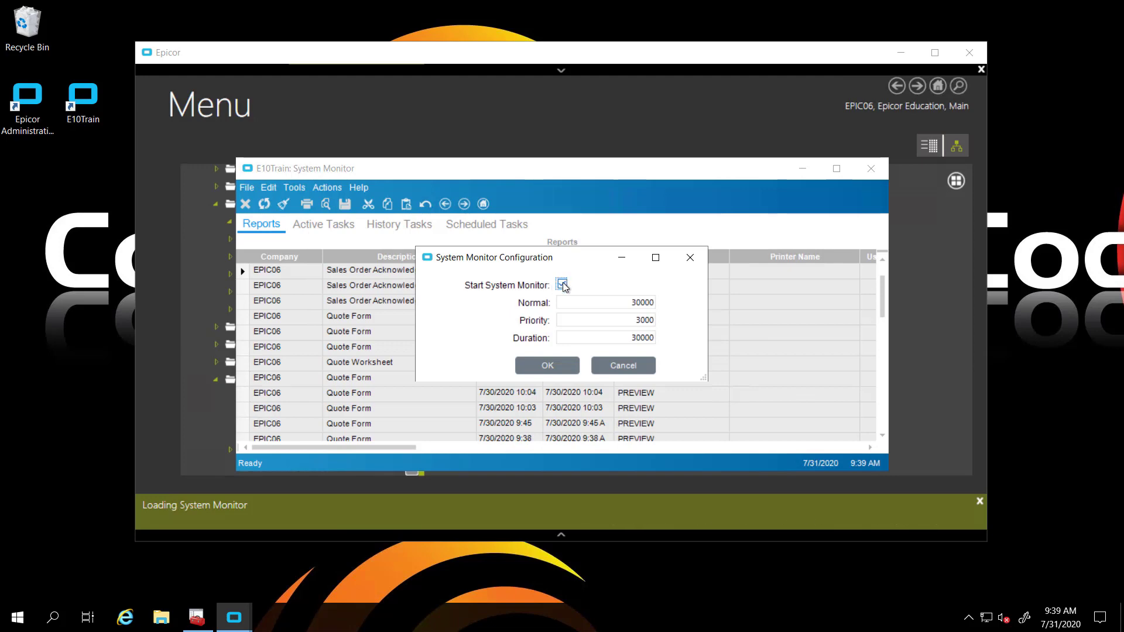
left_click(563, 285)
left_click(564, 285)
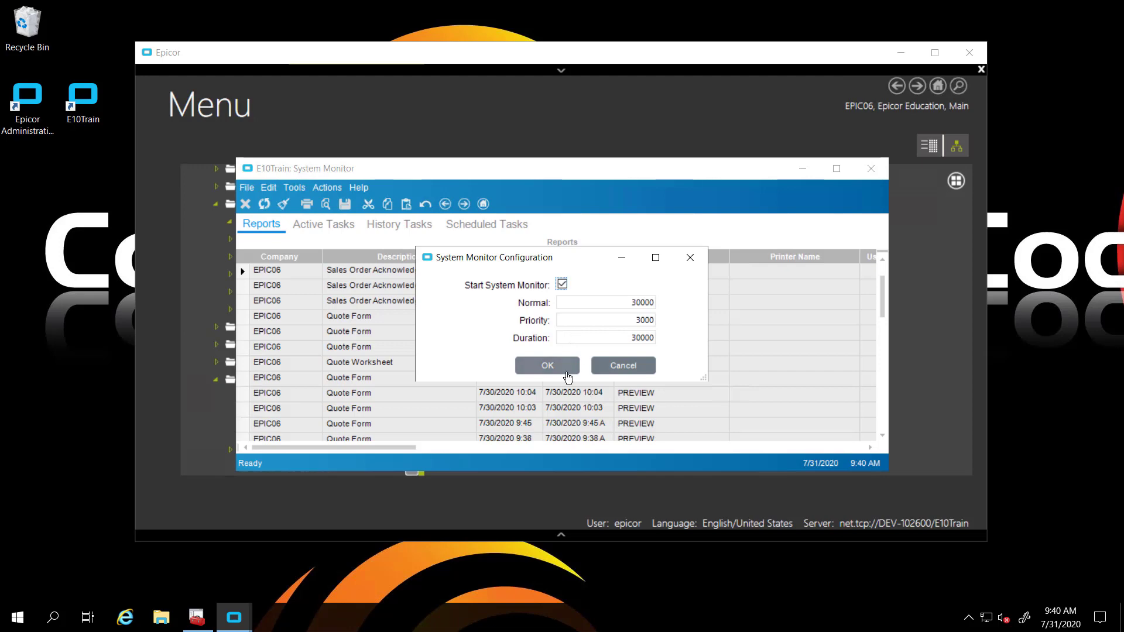
left_click(548, 366)
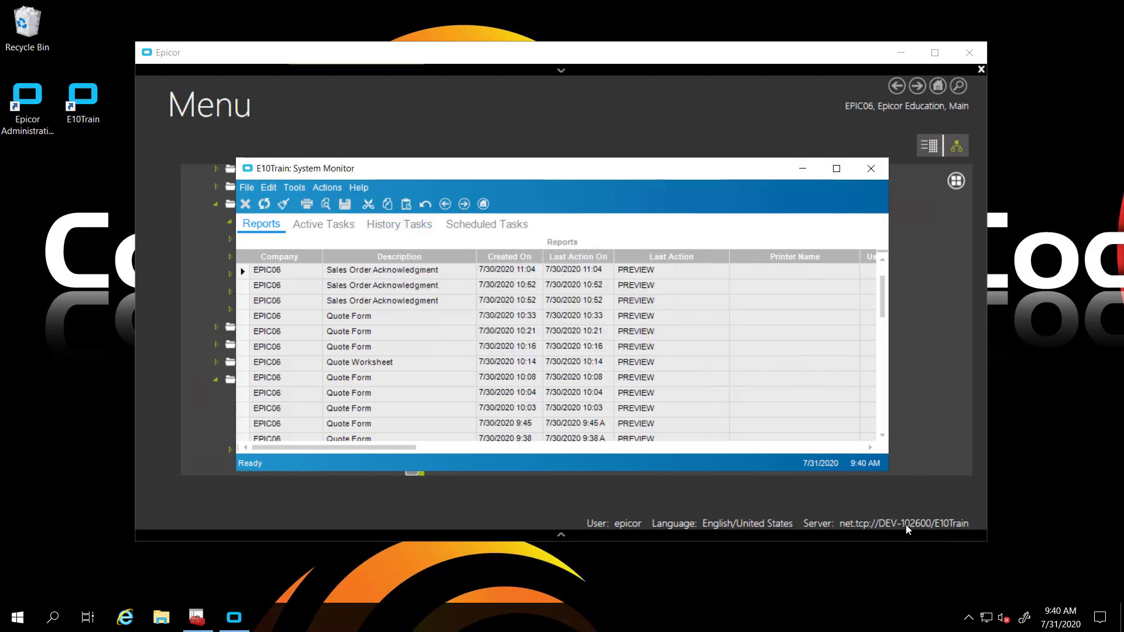
- Check the hidden tray icons, and list the active tasks with the Description column widened to fit its text
left_click(971, 619)
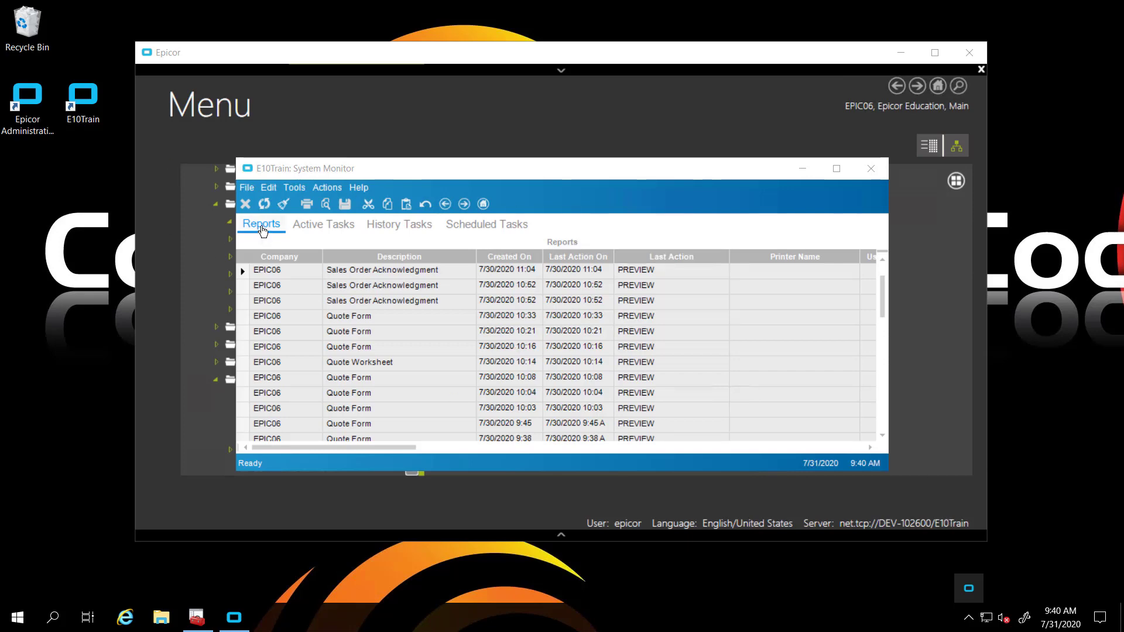
left_click(324, 227)
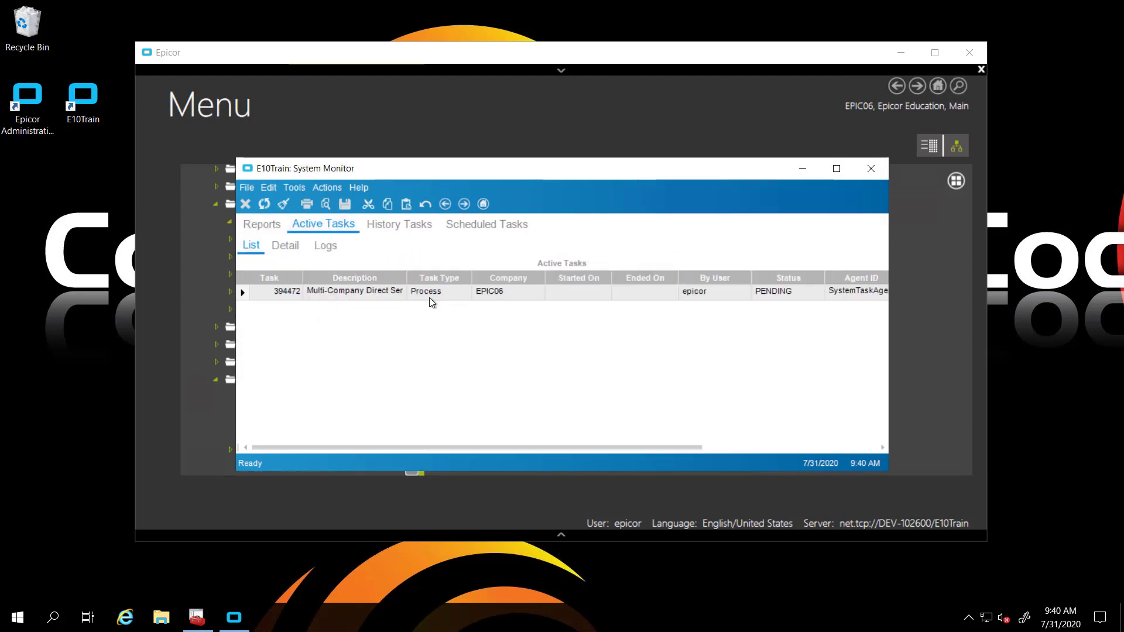
left_click(409, 275)
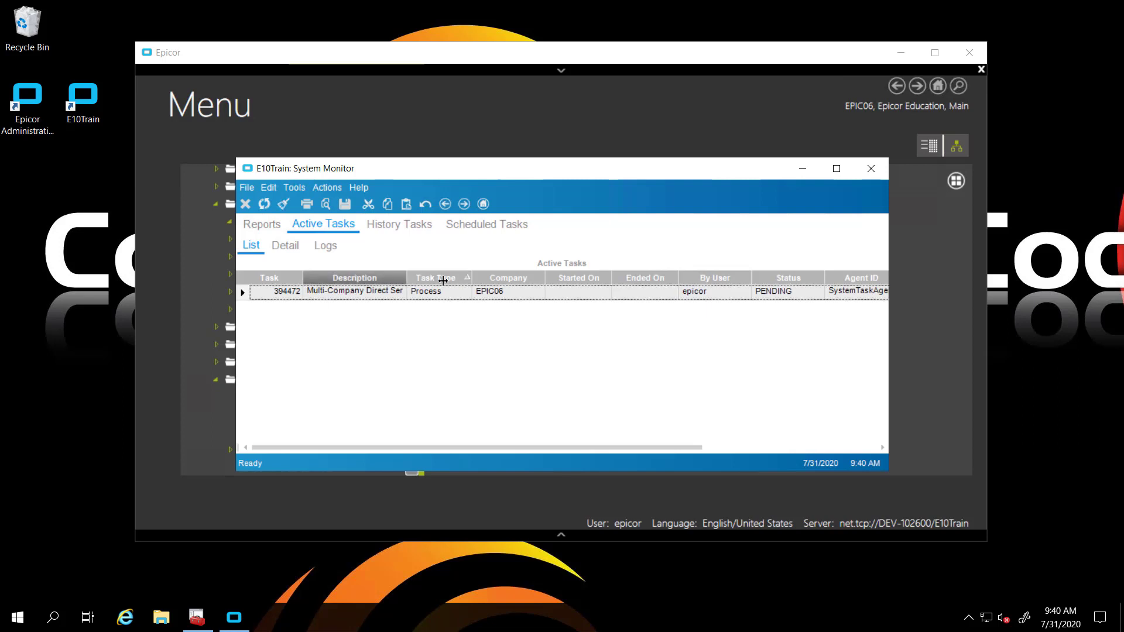
left_click_drag(443, 281, 452, 282)
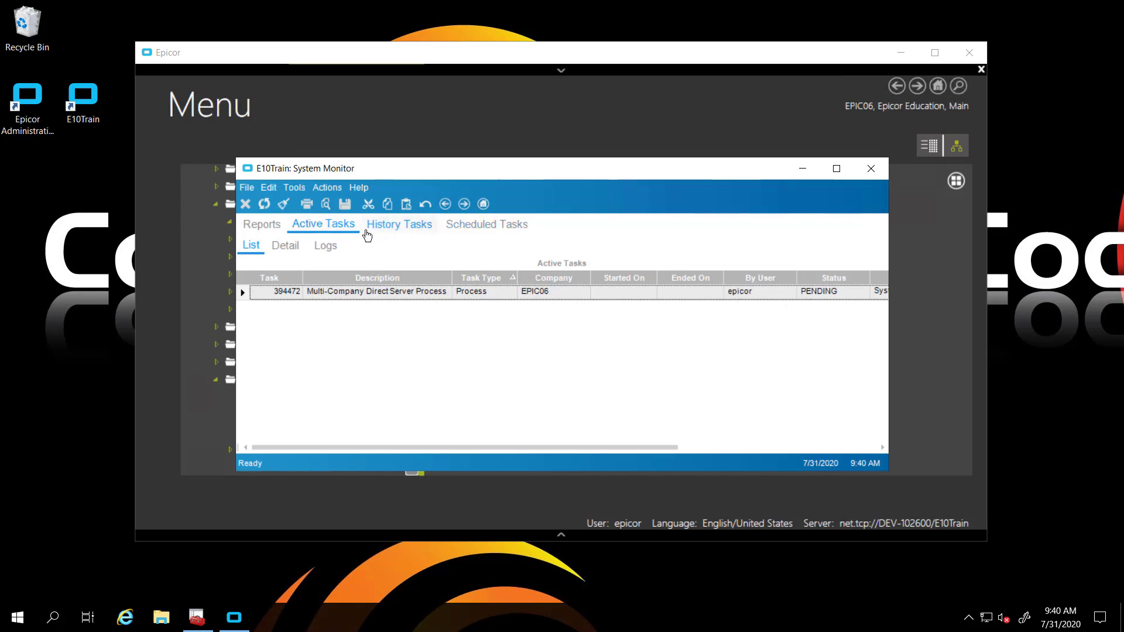
- Look through the list of generated reports in the System Monitor
left_click(273, 226)
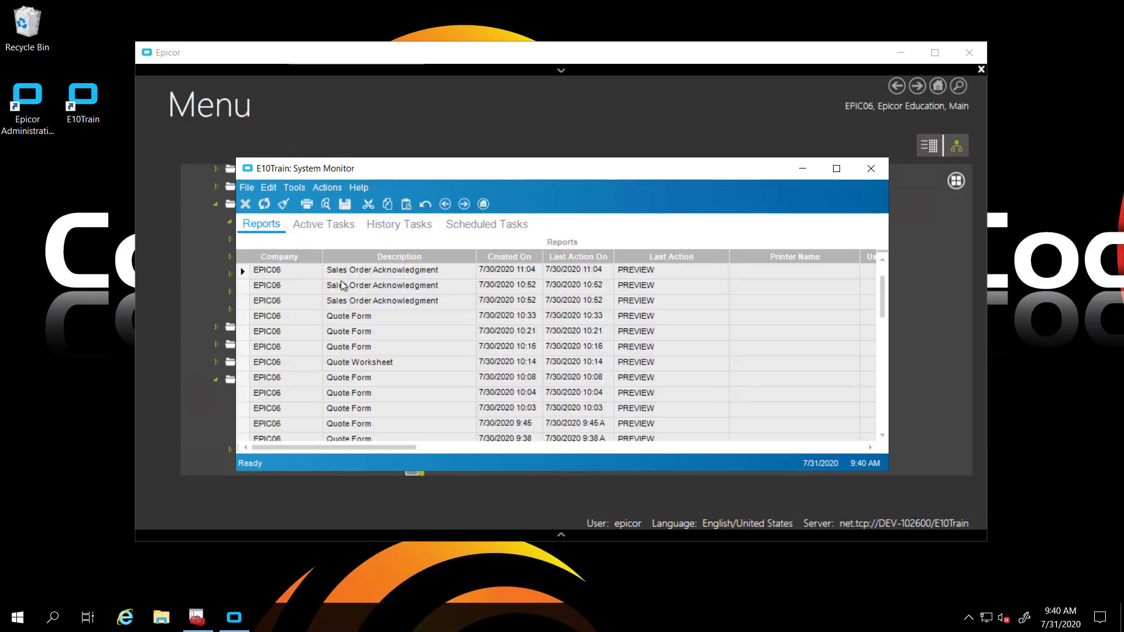
scroll(342, 285, "down", 5)
scroll(343, 286, "up", 5)
left_click(325, 188)
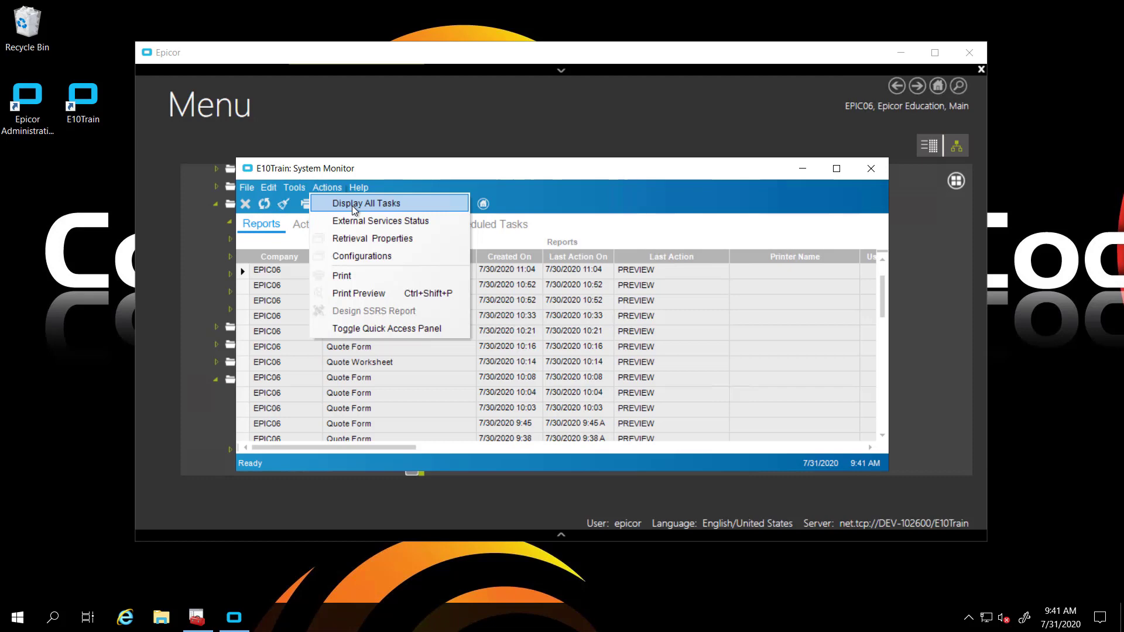
left_click(304, 184)
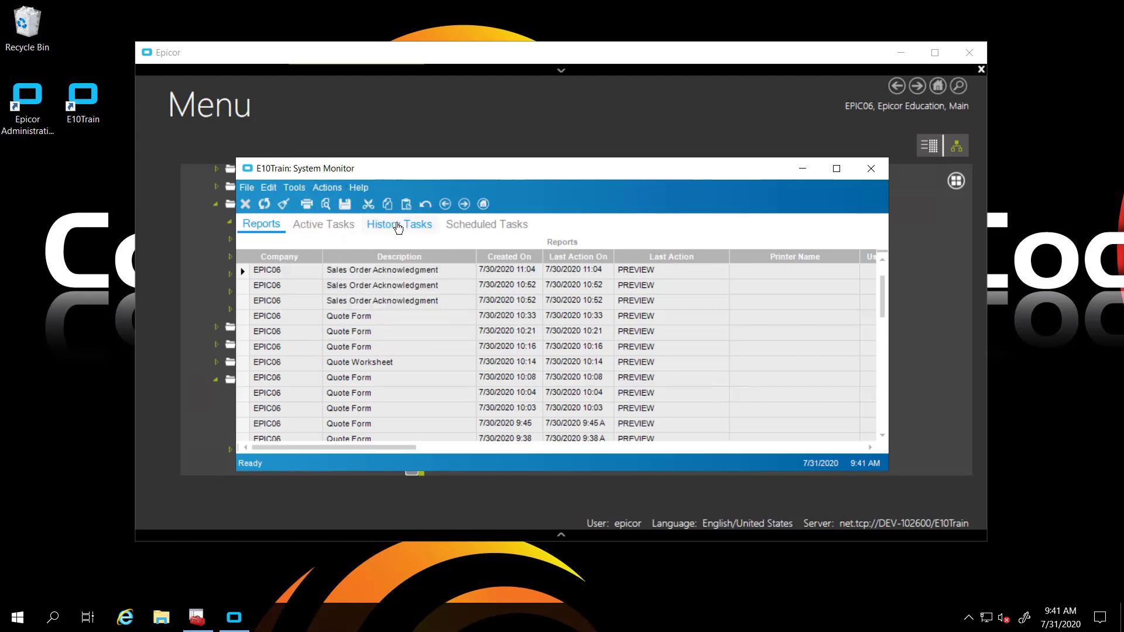
- Browse the history of completed tasks and select the entry for task 394326
left_click(398, 226)
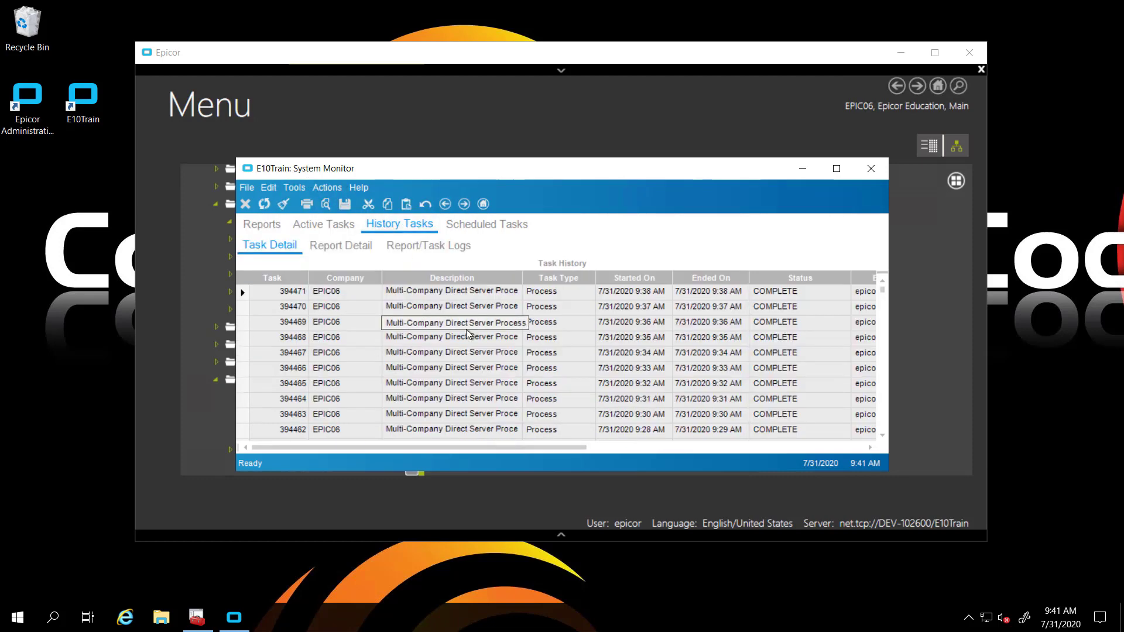
scroll(607, 379, "down", 6)
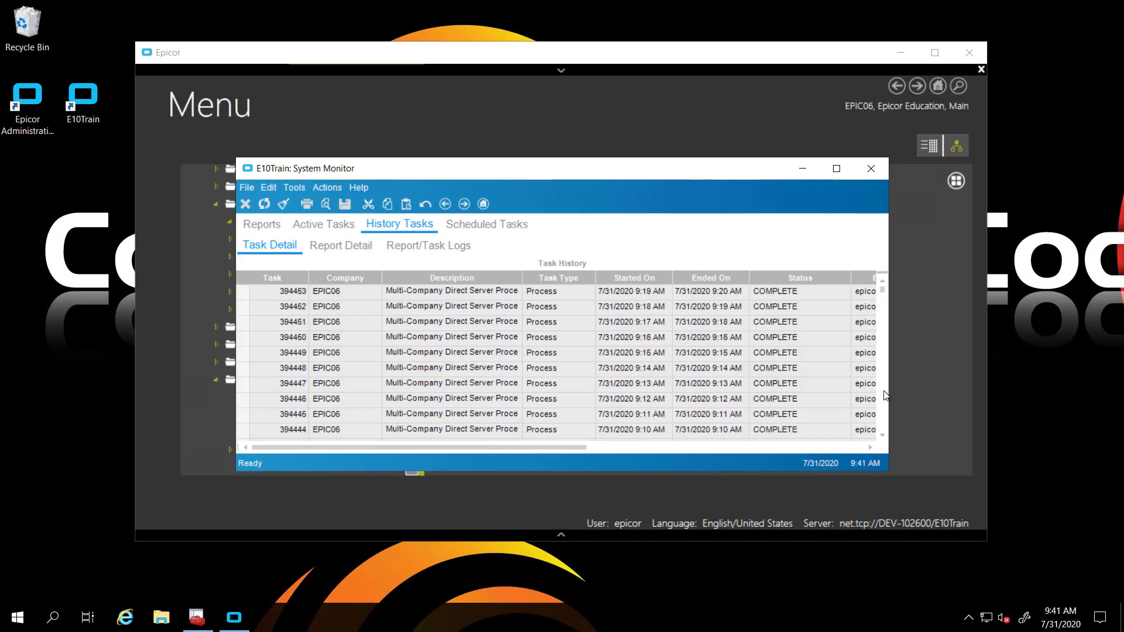
scroll(886, 396, "down", 18)
scroll(885, 396, "down", 20)
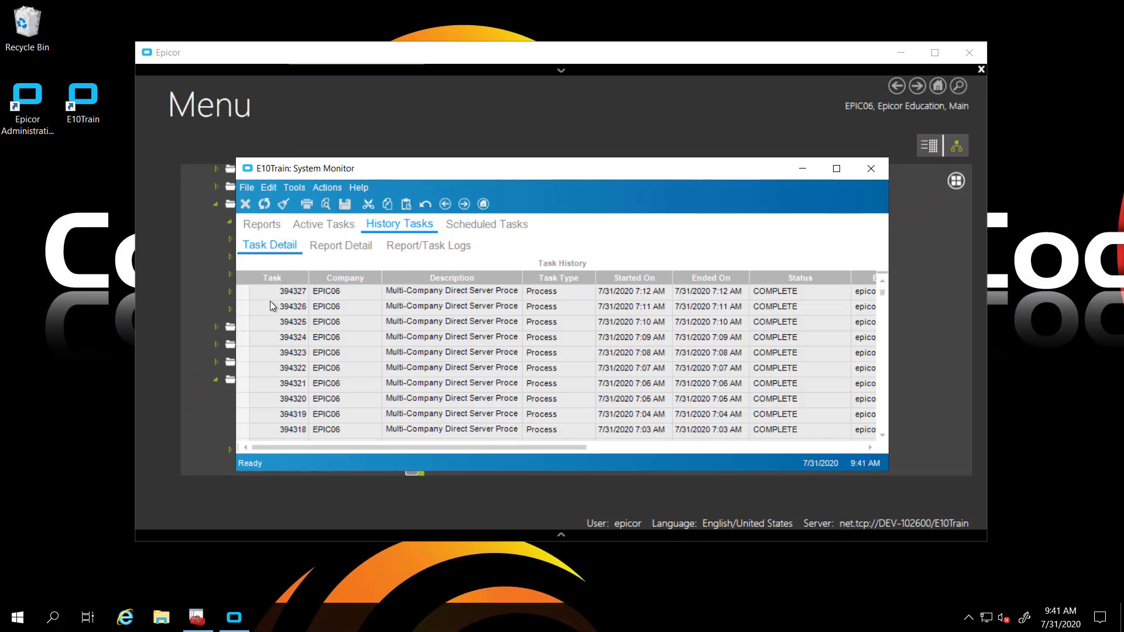
left_click(239, 308)
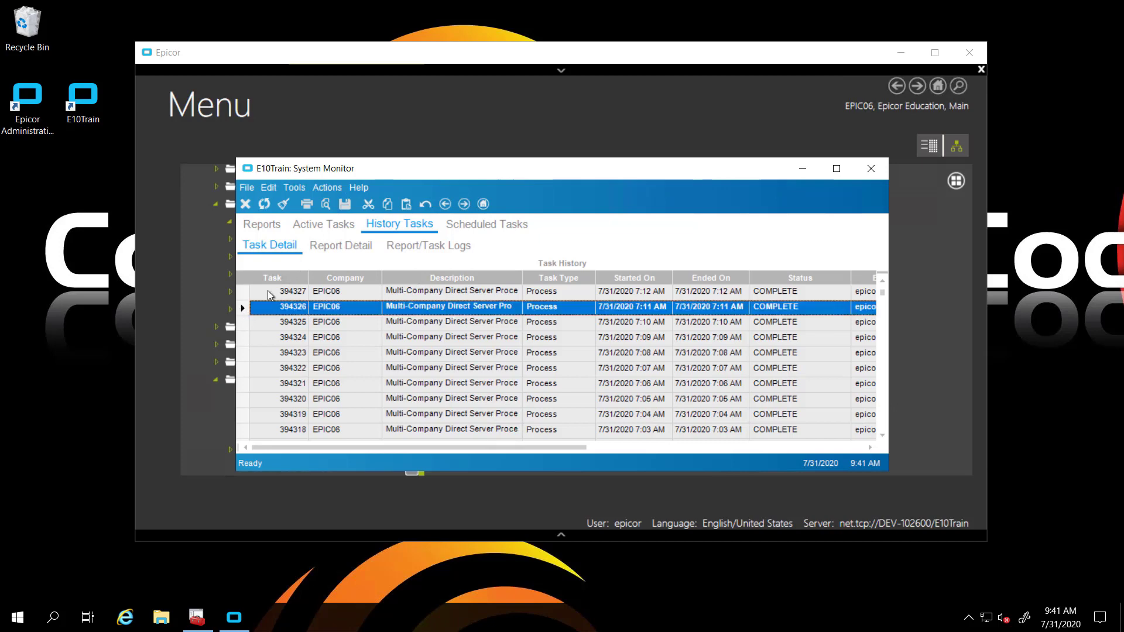
- Examine the report detail and the report/task logs of the selected history task, and return to its task detail
left_click(327, 252)
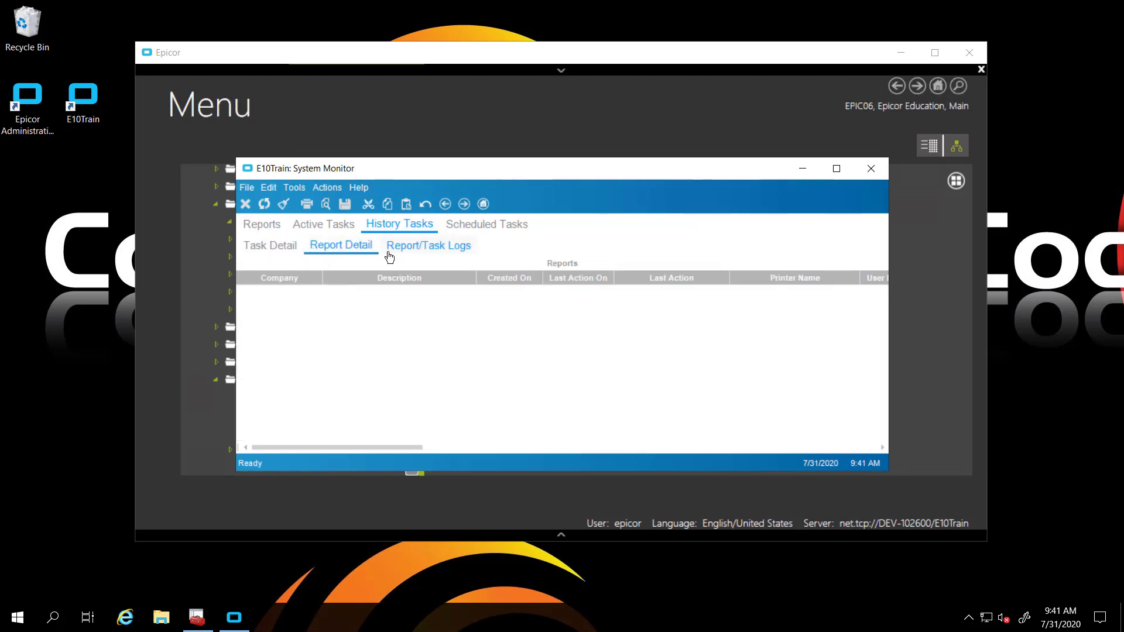
left_click(413, 252)
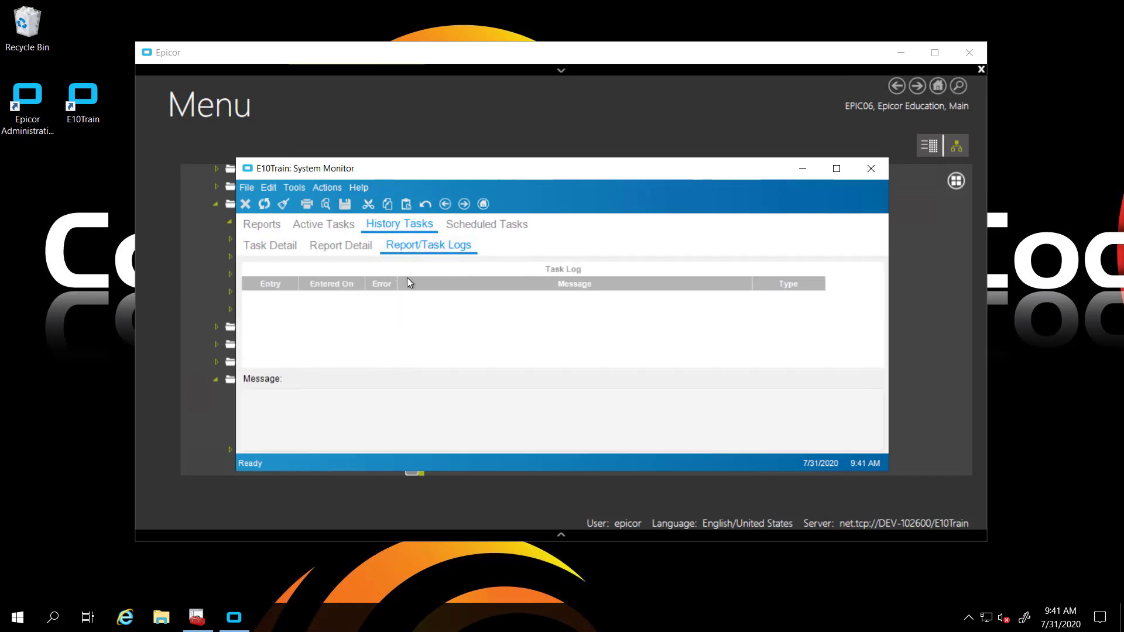
left_click(327, 252)
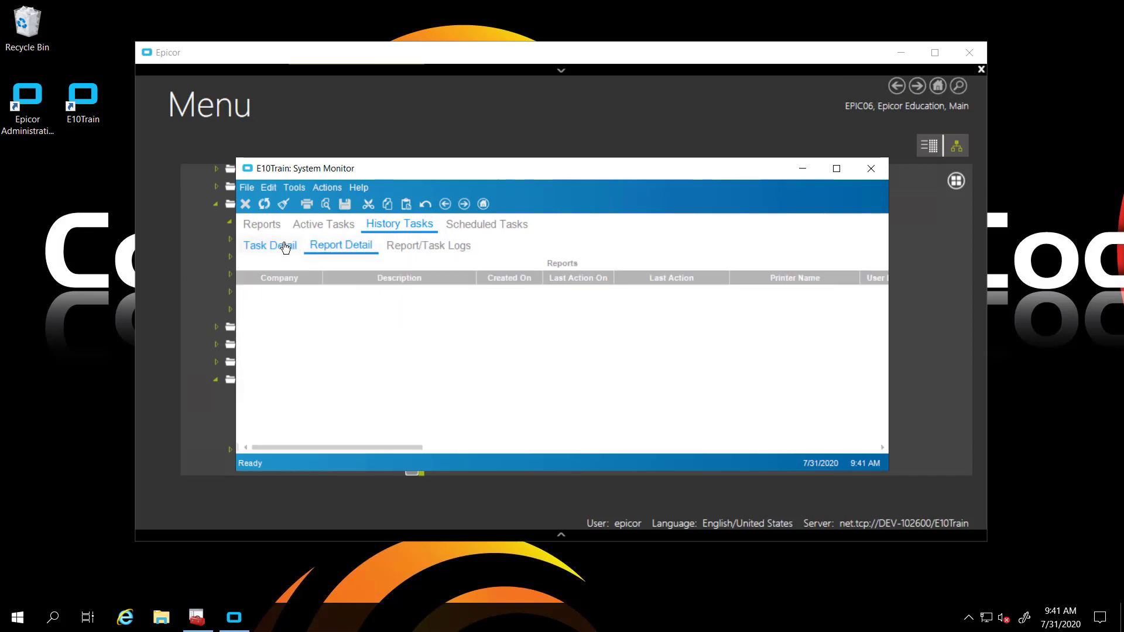
left_click(281, 247)
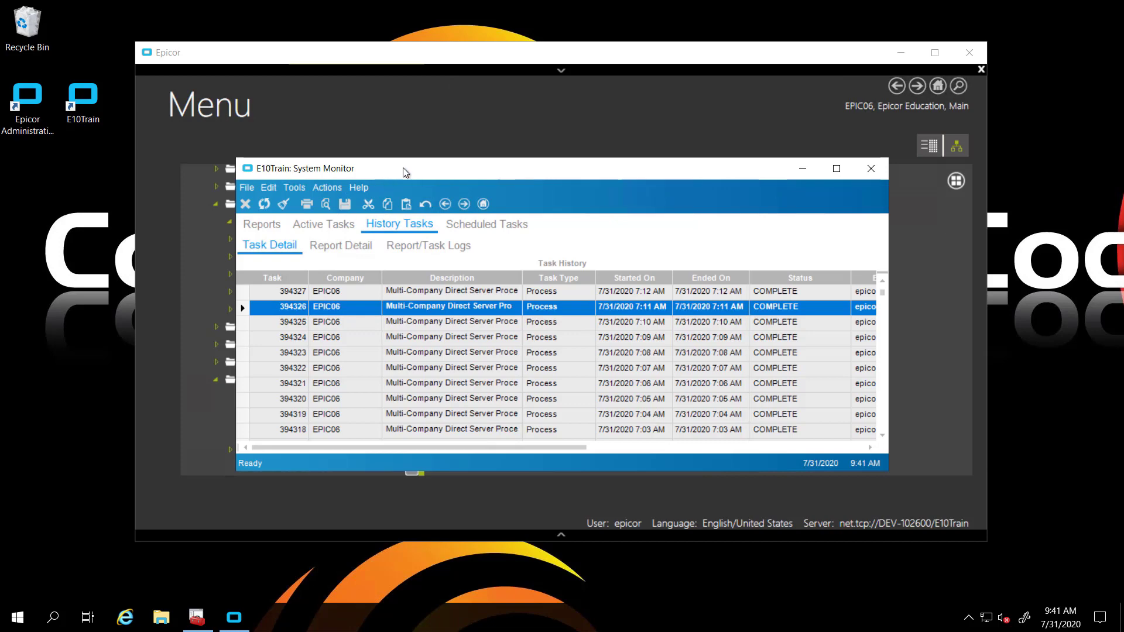
- In the Retrieval Properties, enable popups for successful reports, report errors, successful processes and process errors
left_click_drag(405, 169, 390, 147)
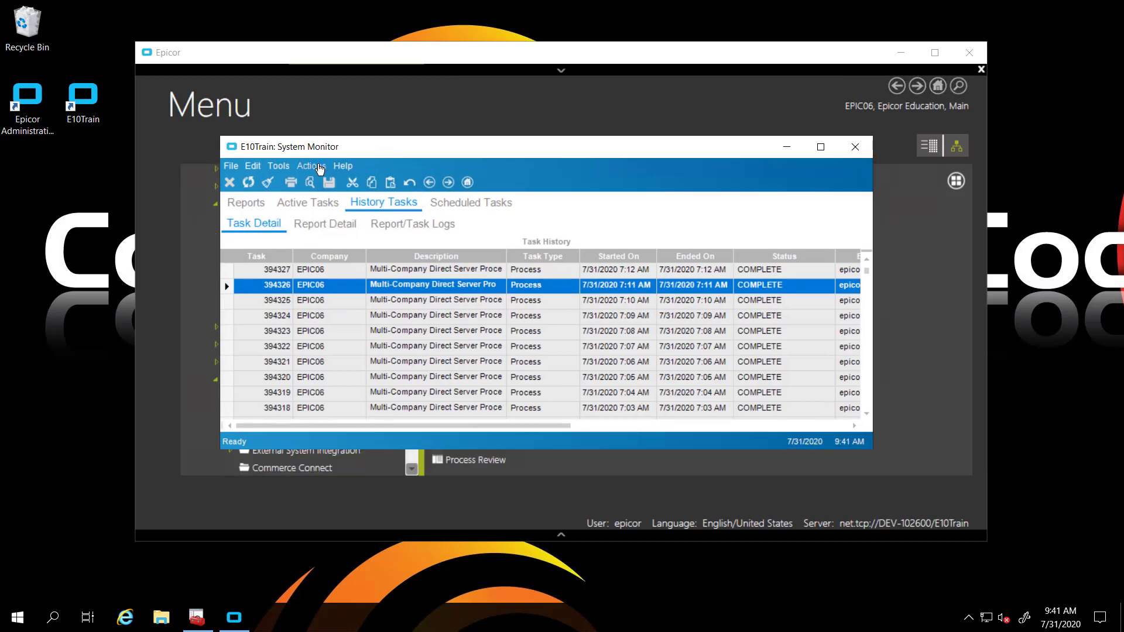
left_click(319, 167)
left_click(334, 218)
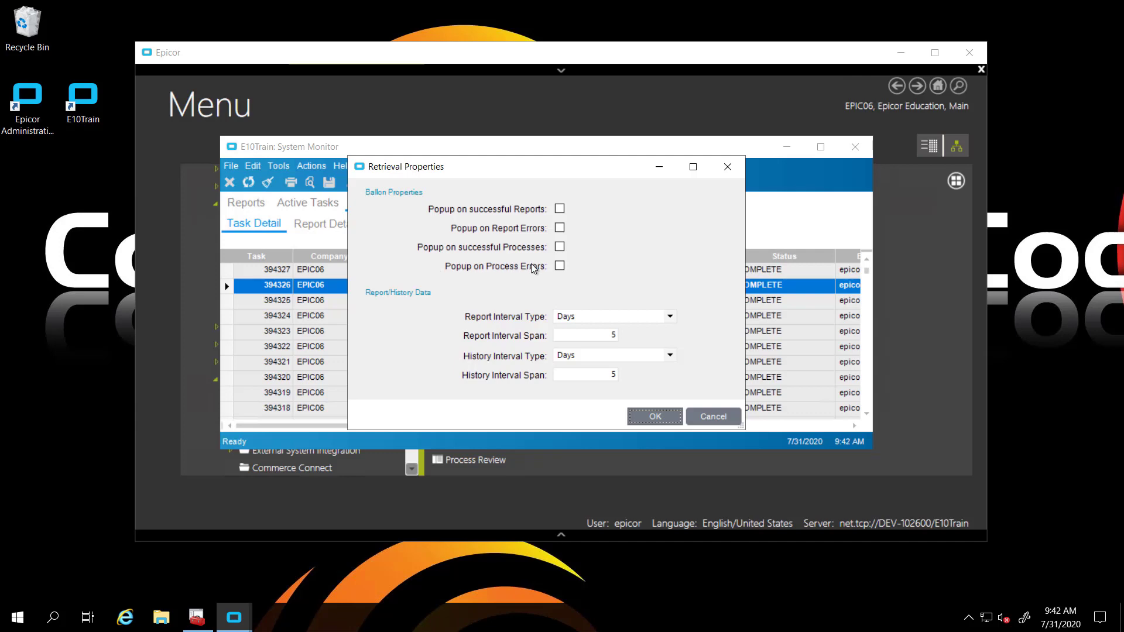
left_click(560, 228)
left_click(559, 247)
left_click(560, 266)
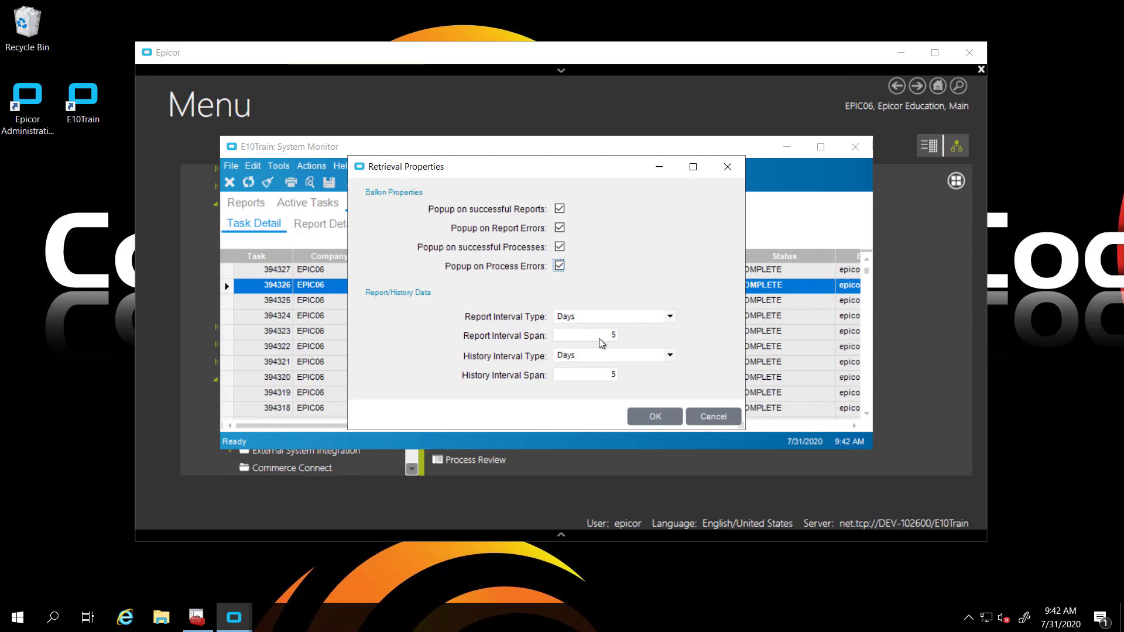
- Examine the available interval types for report and history data, keeping both on Days
left_click(670, 318)
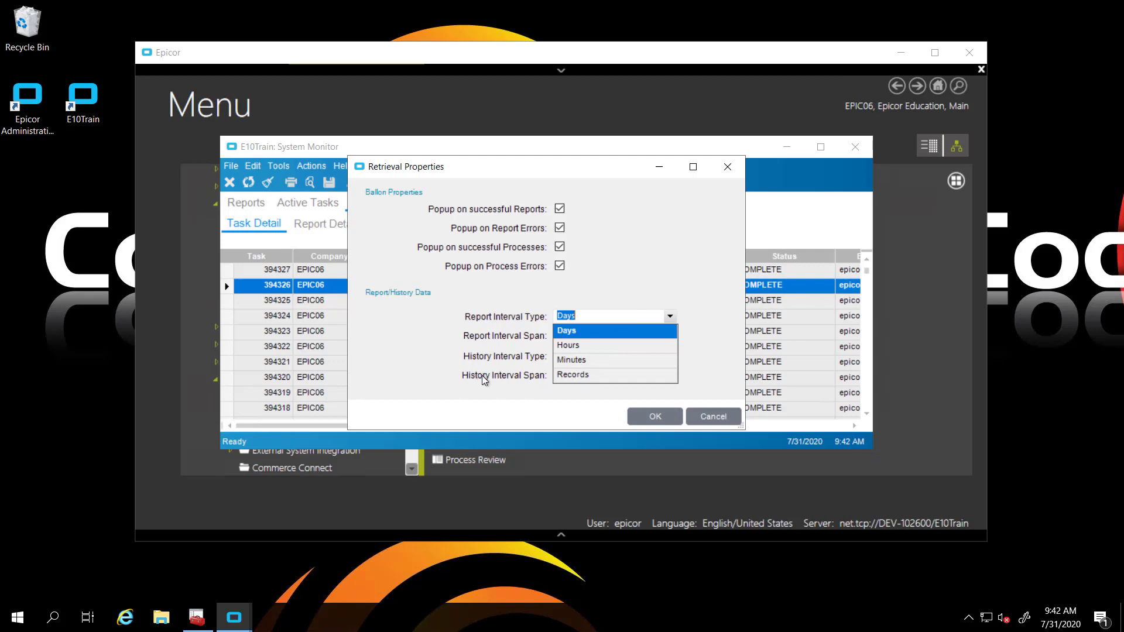
left_click(496, 393)
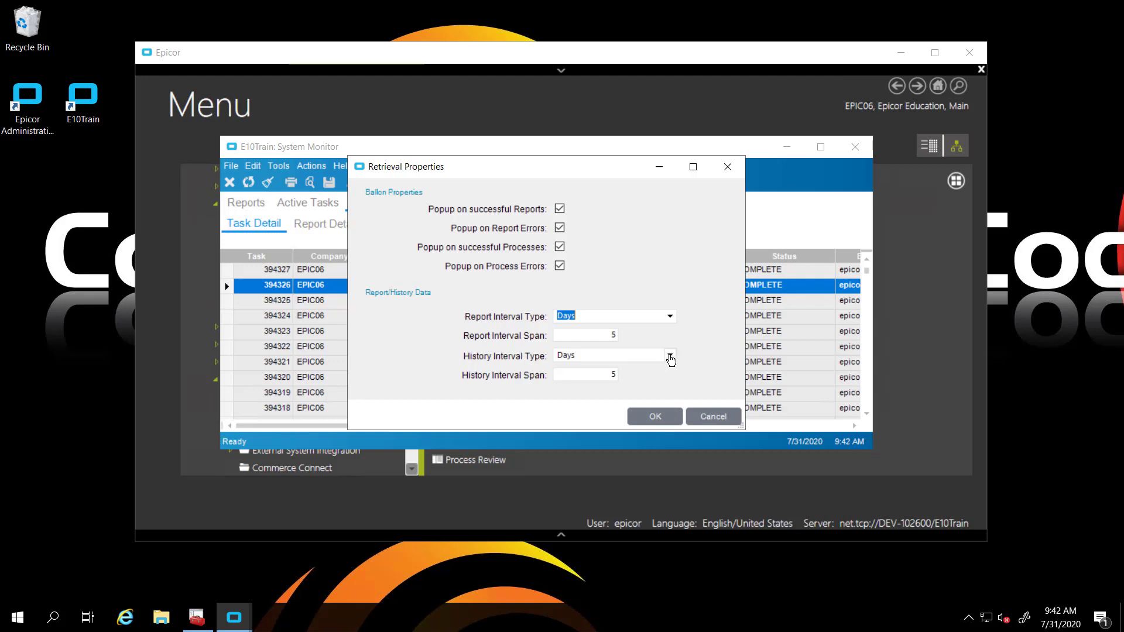
left_click(671, 356)
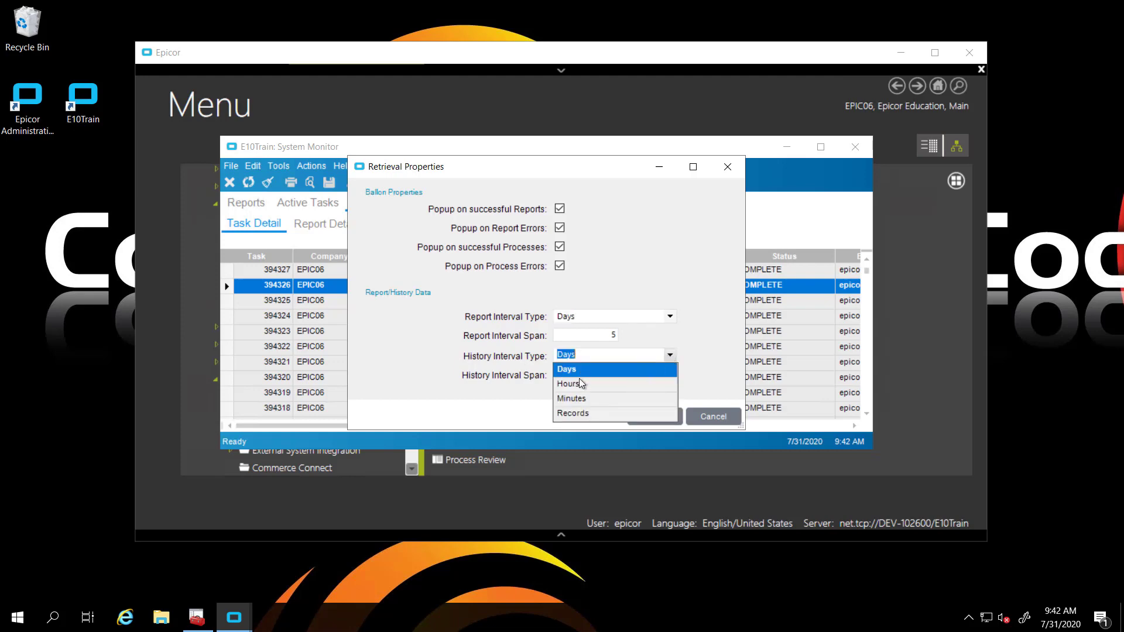
left_click(533, 394)
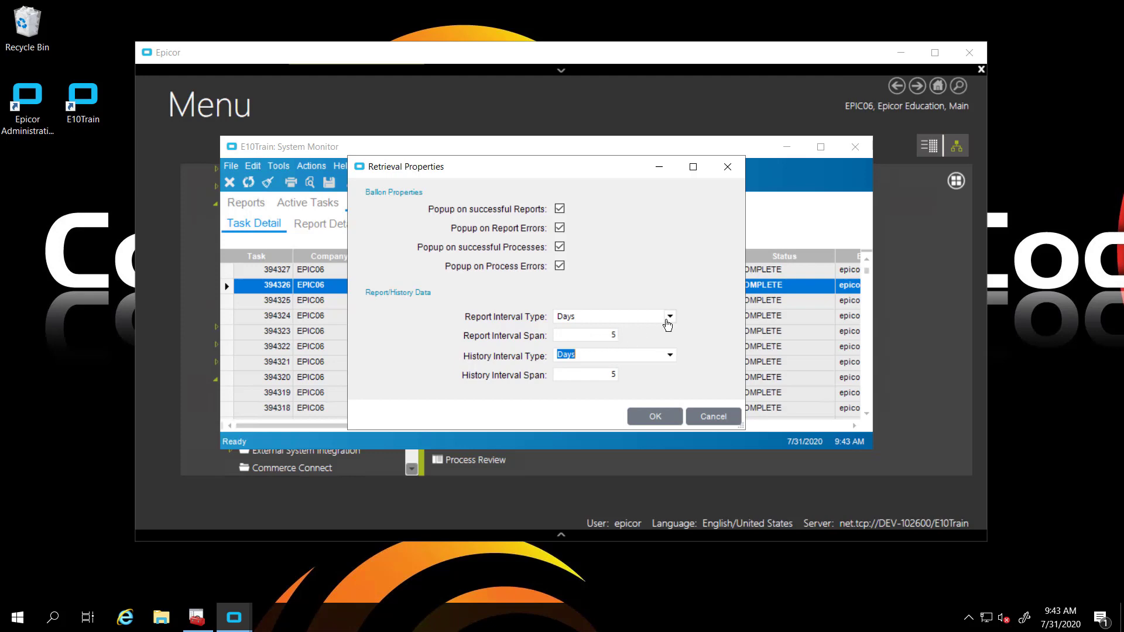
- Set the Report Interval Span and the History Interval Span to 1, and confirm the retrieval properties
left_click(612, 335)
left_click(610, 377)
type("1")
left_click(672, 417)
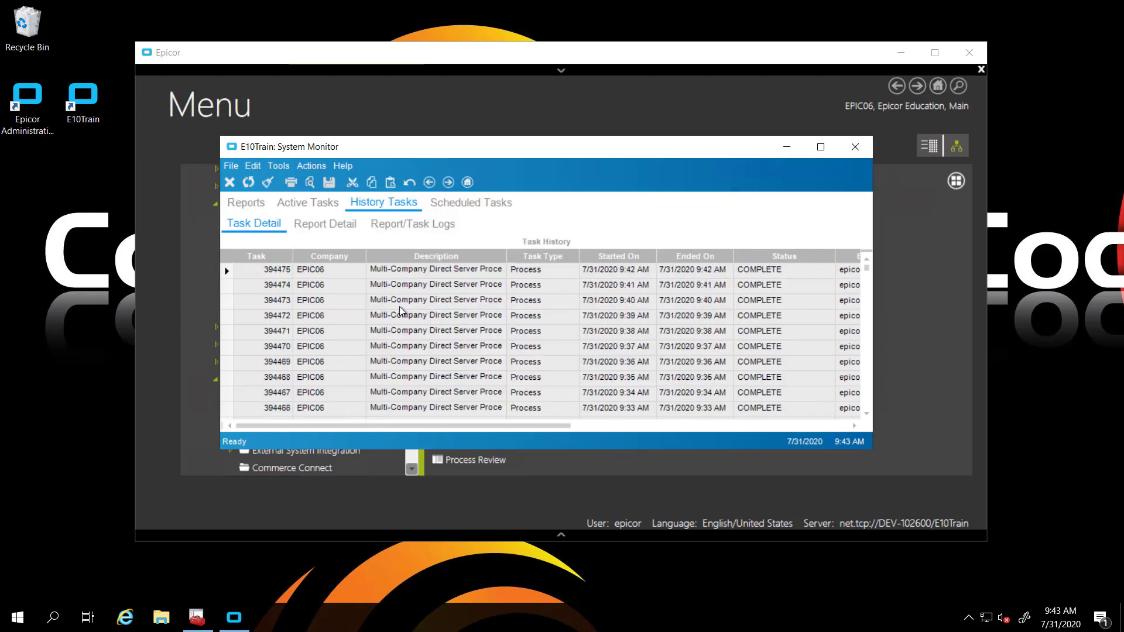
- Set the report and history interval types to Hours in the Retrieval Properties, and review the task history
left_click(243, 202)
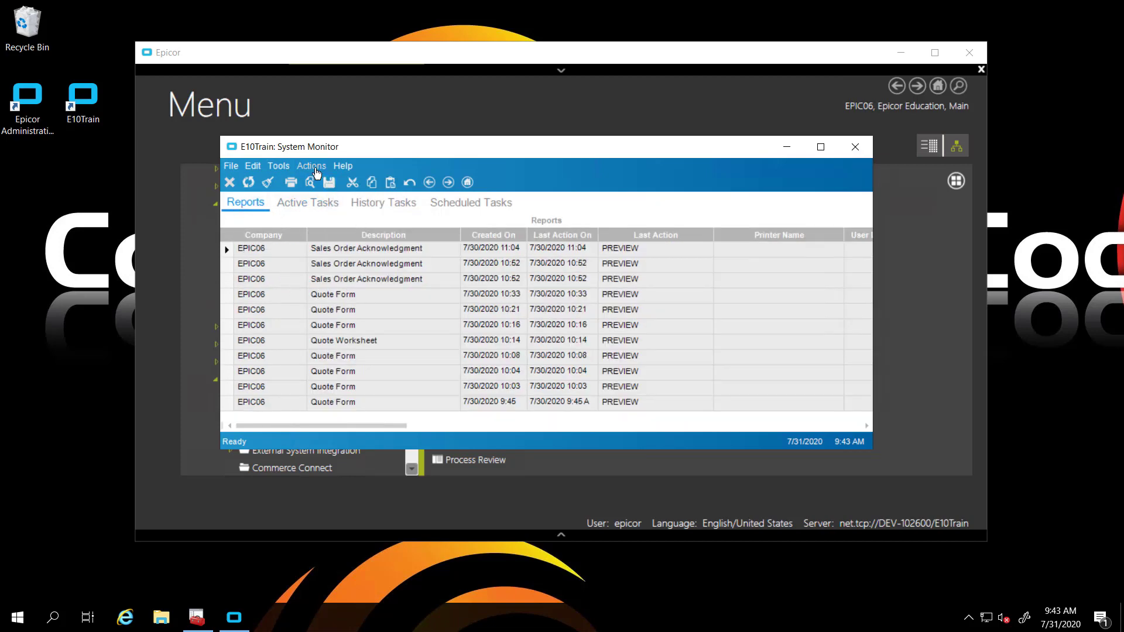
left_click(311, 166)
left_click(352, 218)
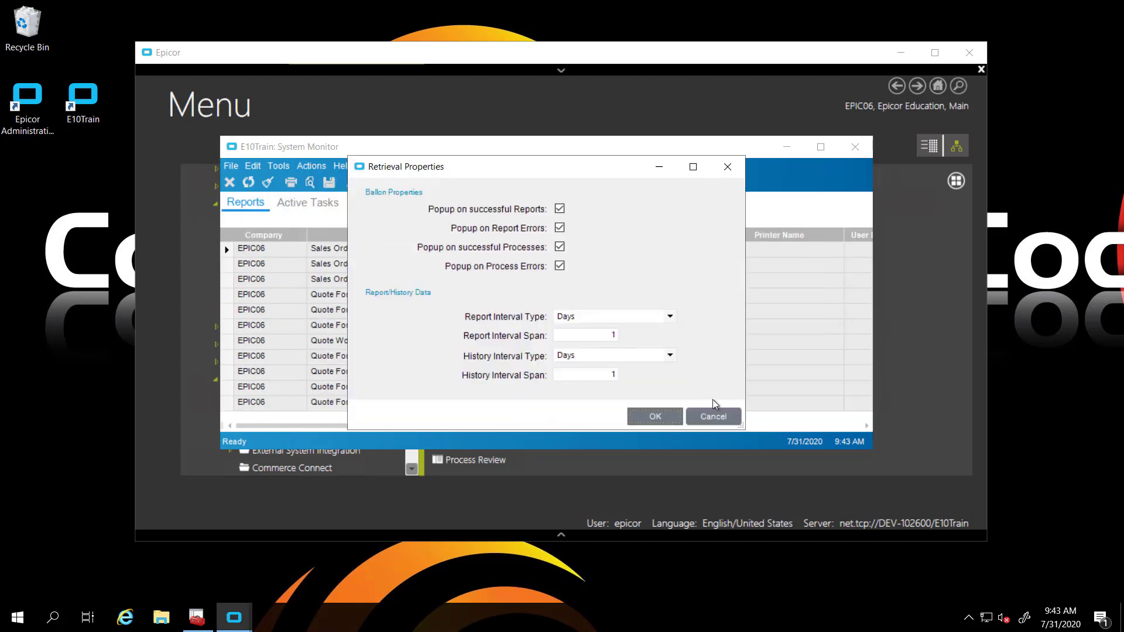
left_click(671, 317)
left_click(615, 346)
left_click(670, 355)
left_click(600, 385)
left_click(651, 417)
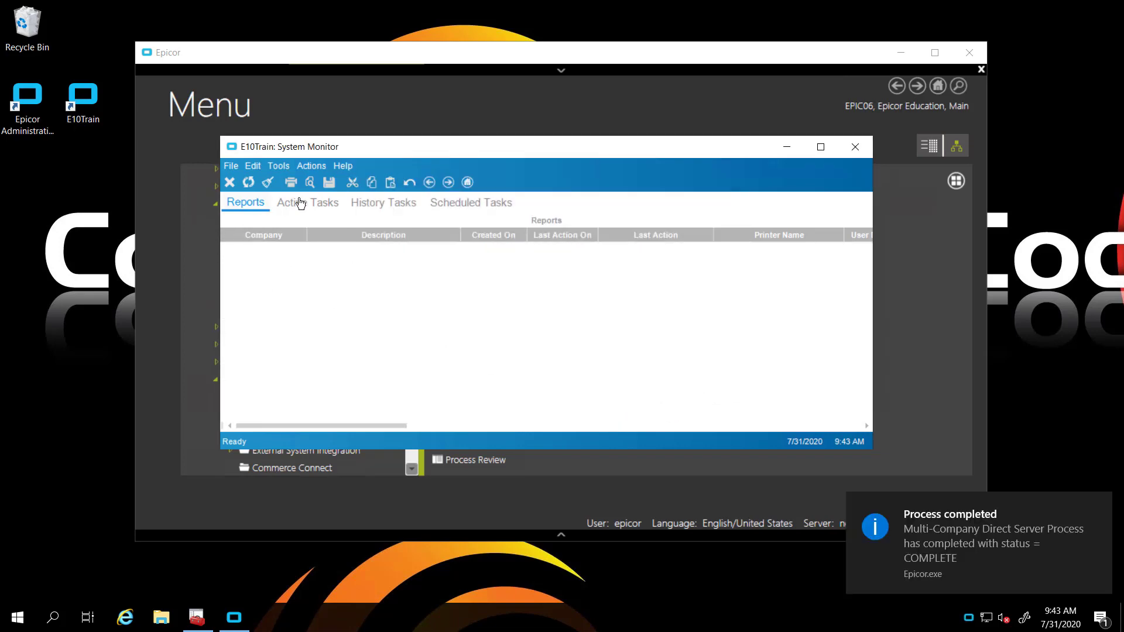
left_click(384, 204)
scroll(697, 348, "down", 14)
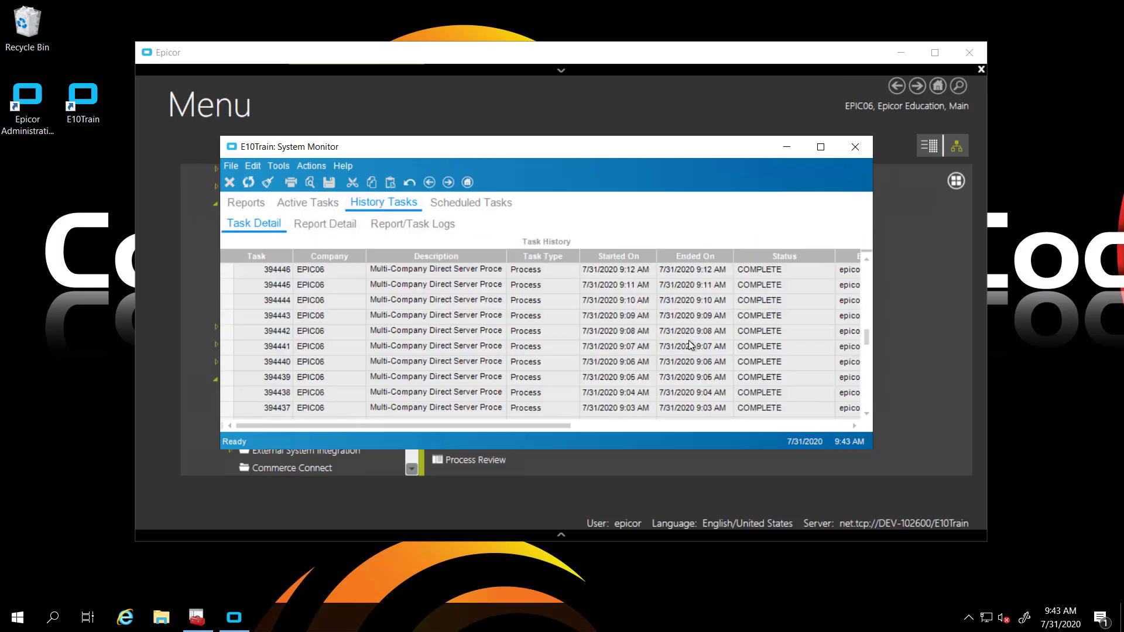
- In the Retrieval Properties, set the Report Interval Type to Days and the Report Interval Span to 5
scroll(645, 370, "up", 1)
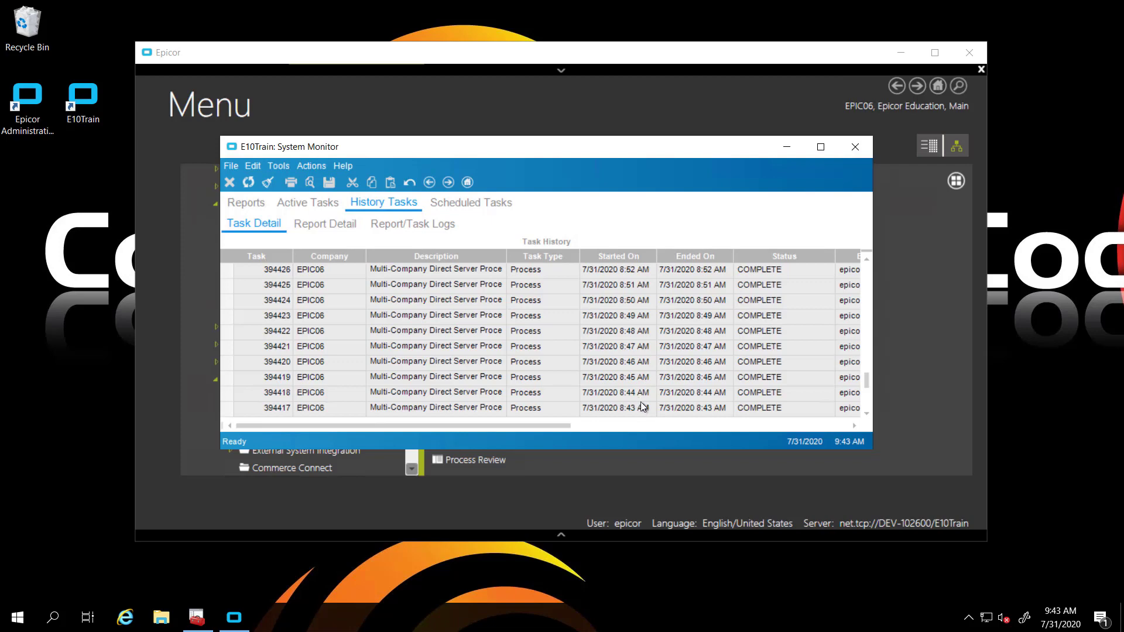
scroll(644, 398, "up", 17)
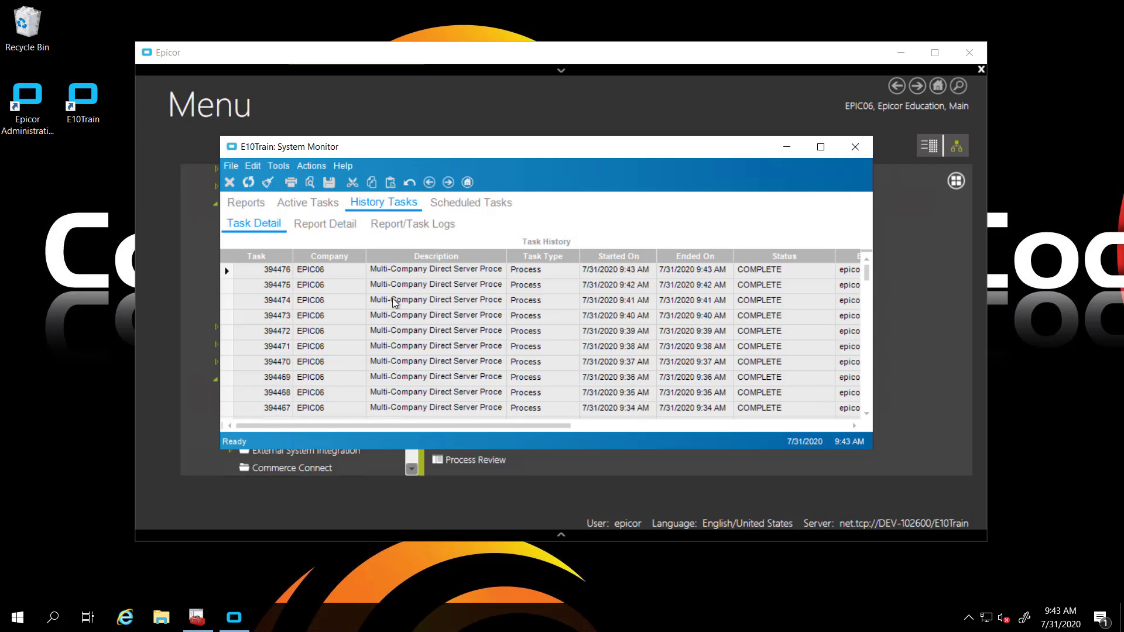
left_click(310, 167)
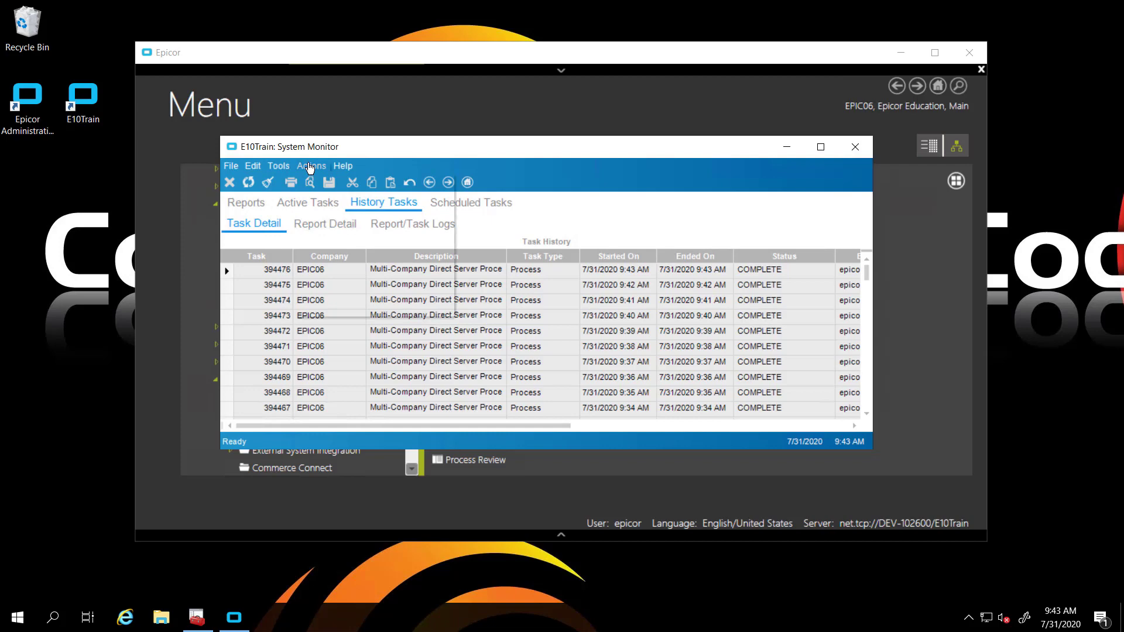
left_click(327, 221)
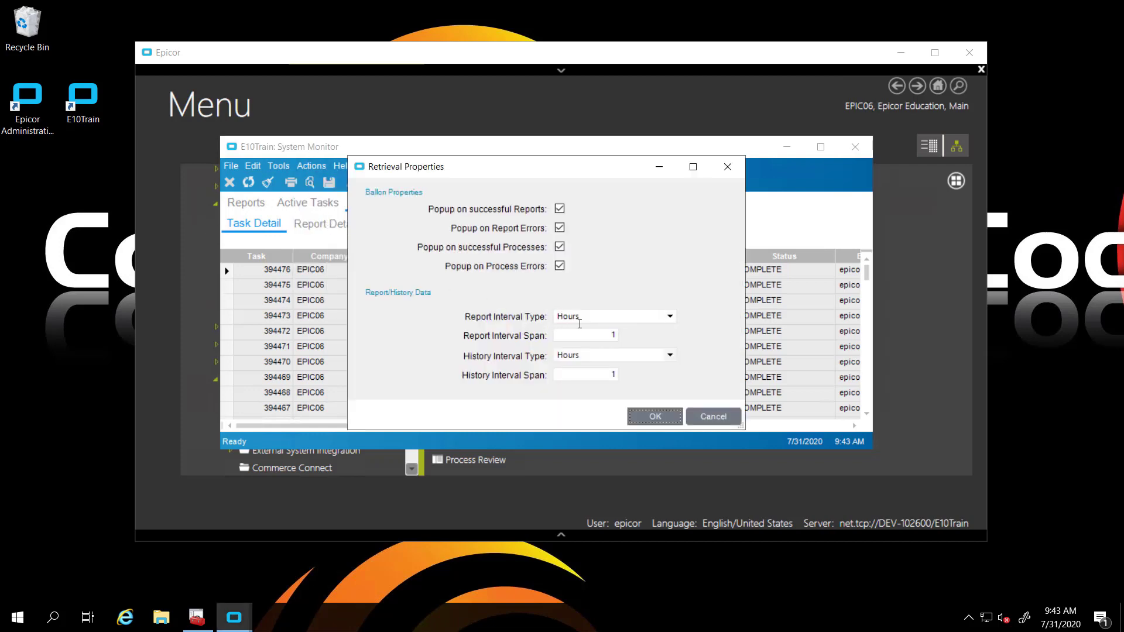
left_click(670, 316)
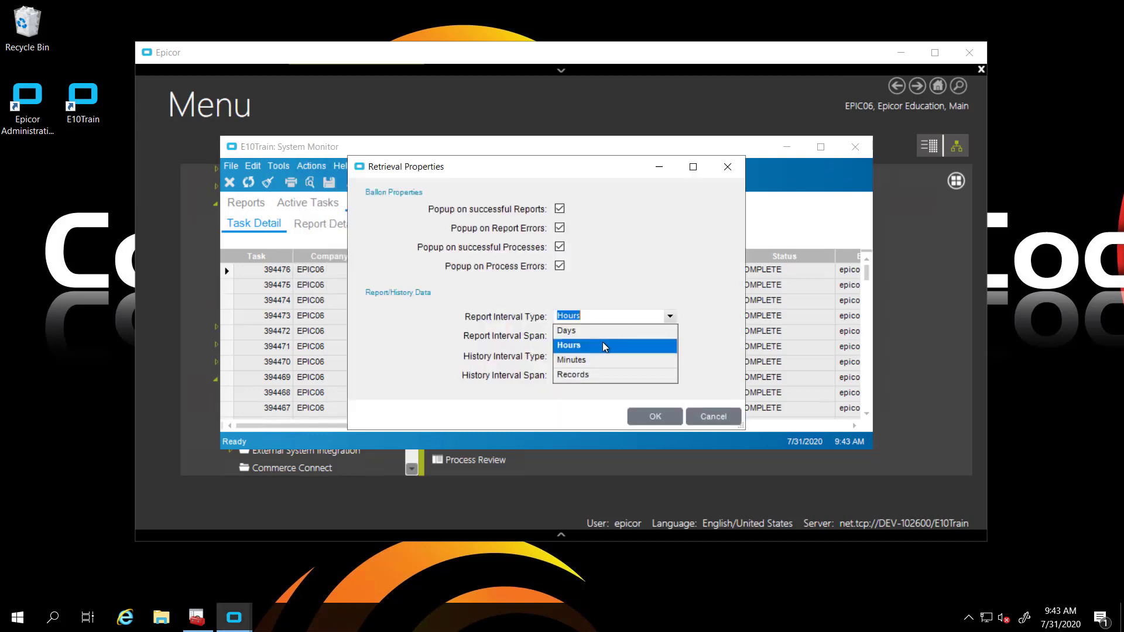
left_click(596, 335)
key("Tab")
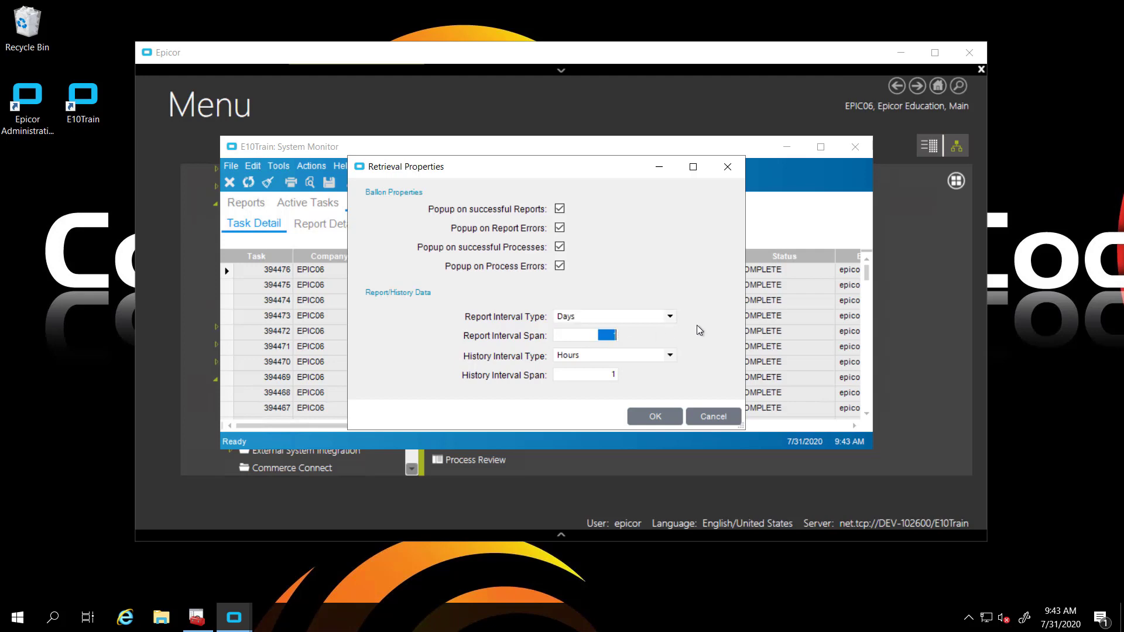
type("5")
- Set the History Interval Type to Days with a History Interval Span of 5, and confirm the retrieval properties
left_click(670, 355)
left_click(600, 369)
key("Tab")
type("5")
left_click(669, 412)
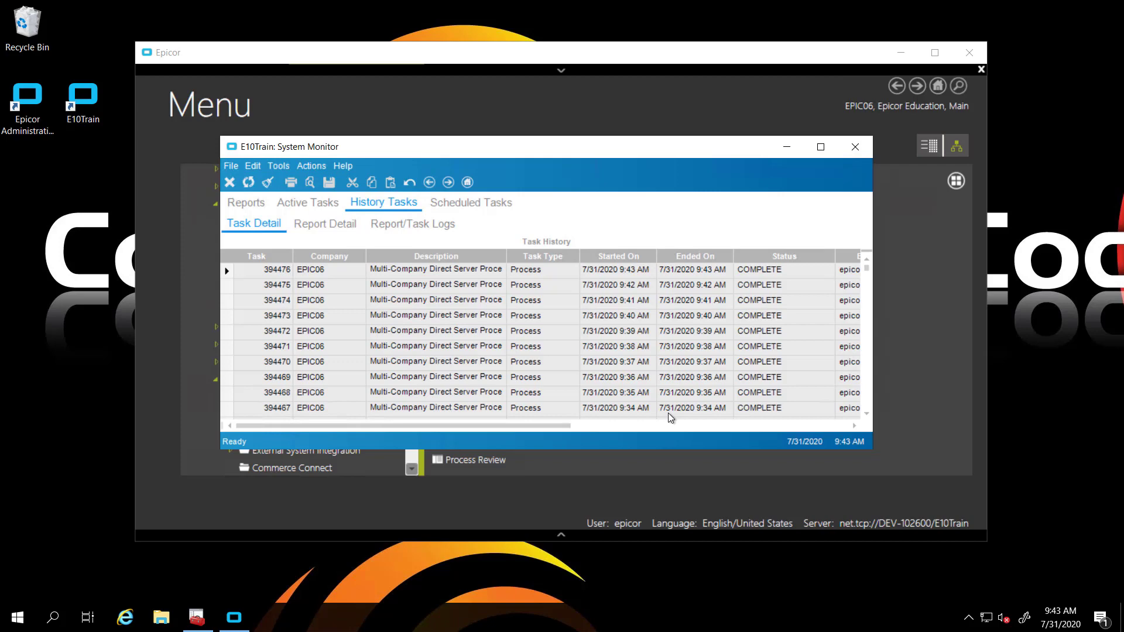
- Open Purchase Order Entry from the General Operations of Purchase Management, under Material Management in the main menu
left_click(603, 69)
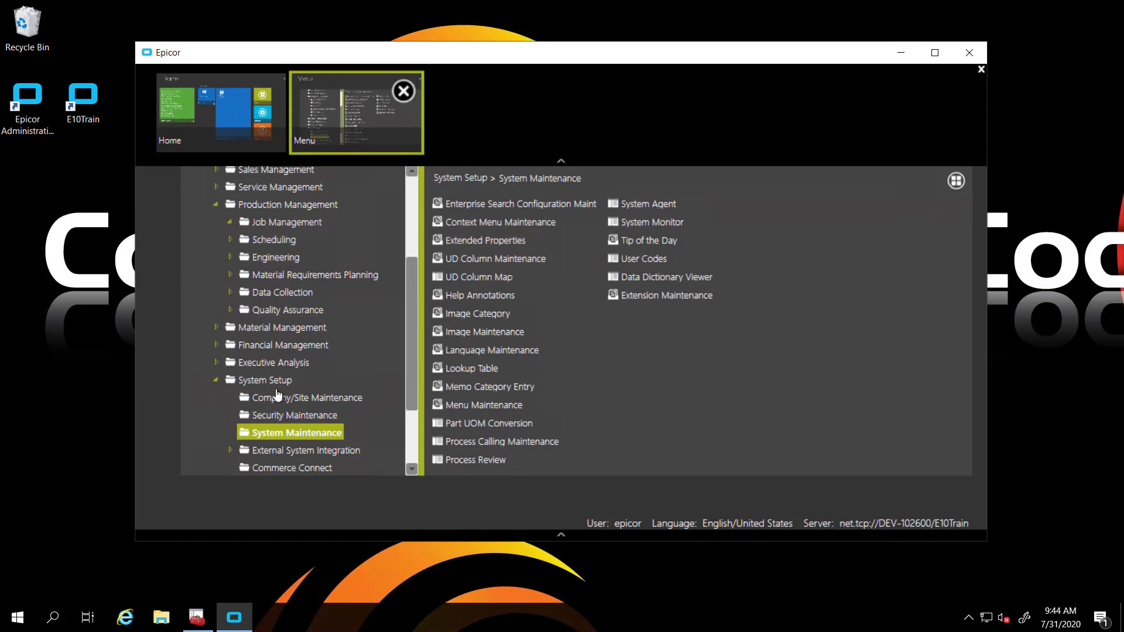
left_click(272, 335)
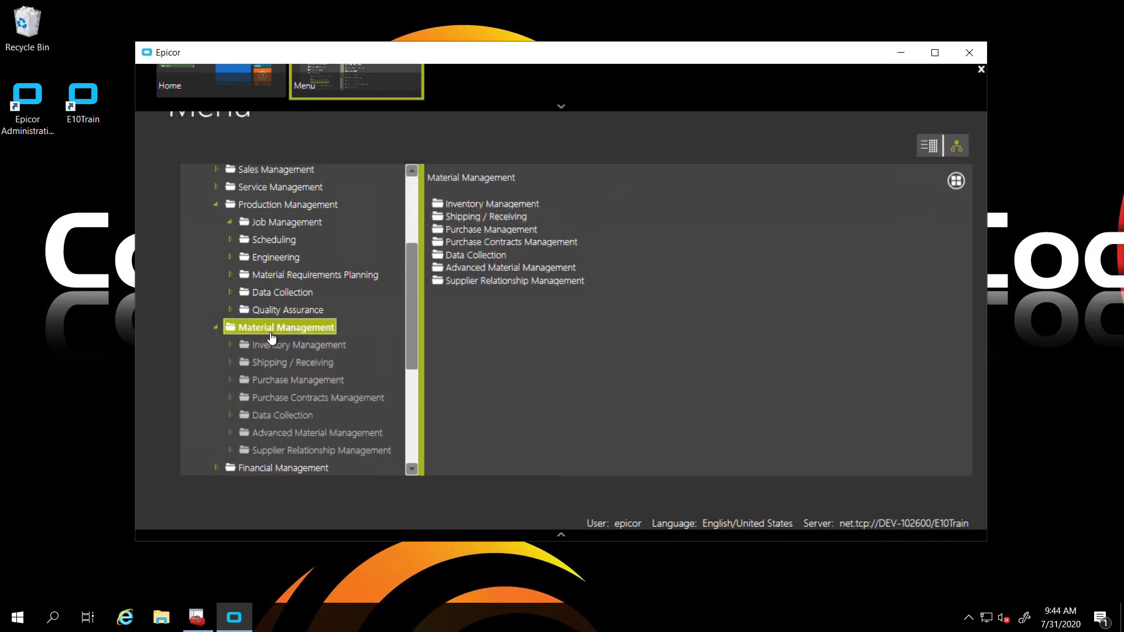
left_click(281, 382)
left_click(476, 225)
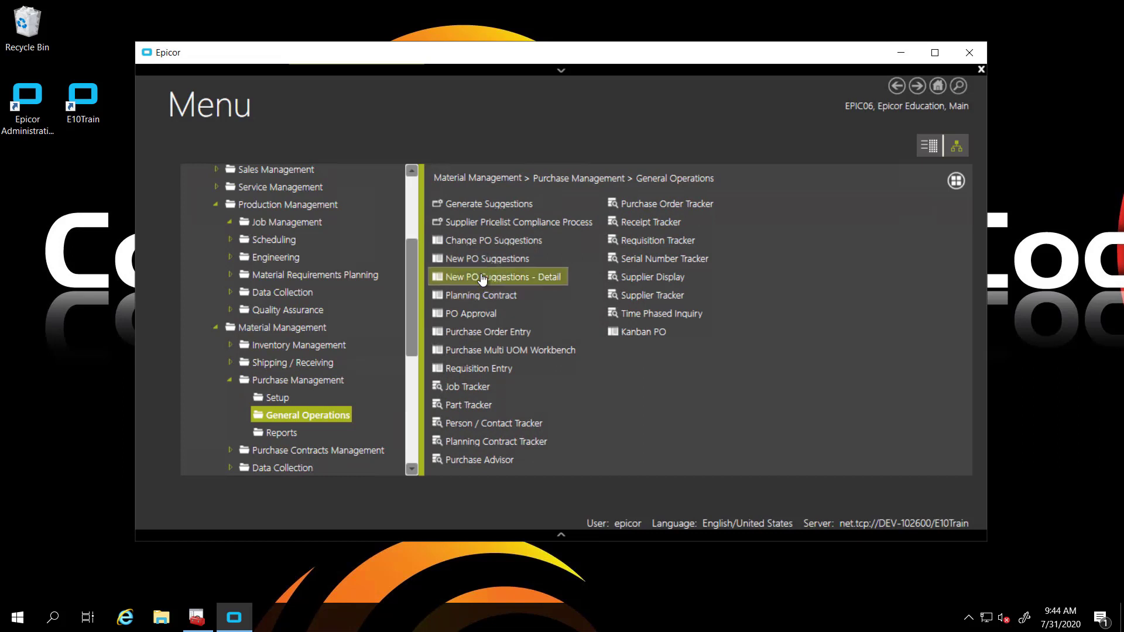
left_click(492, 334)
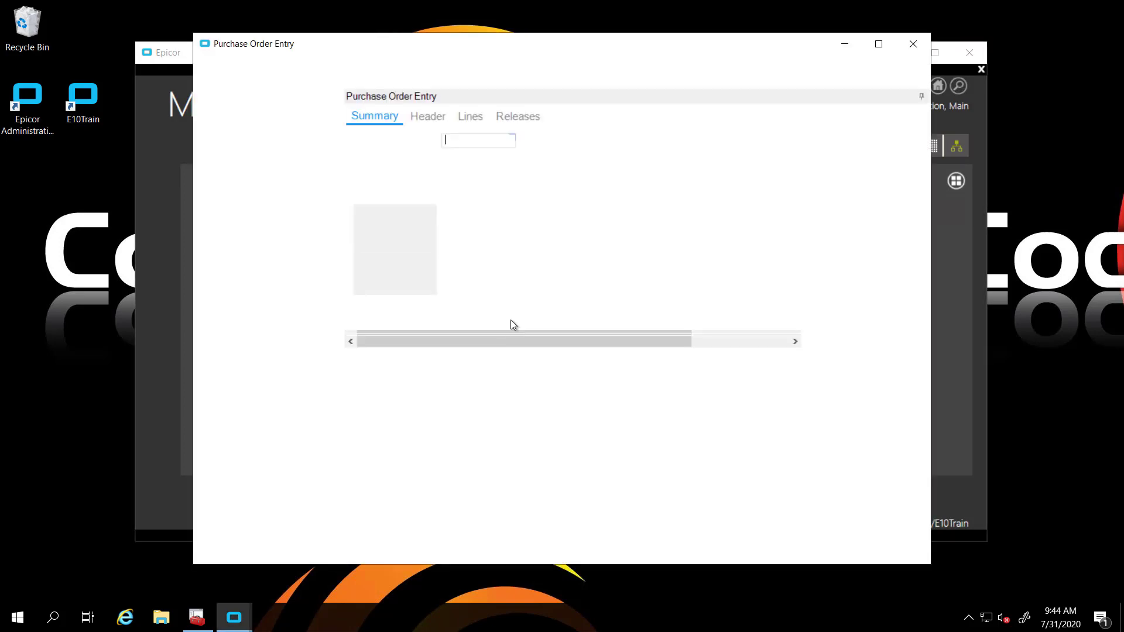
- Search all purchase orders without filters and load the first ABC Metals order in the results
left_click(414, 143)
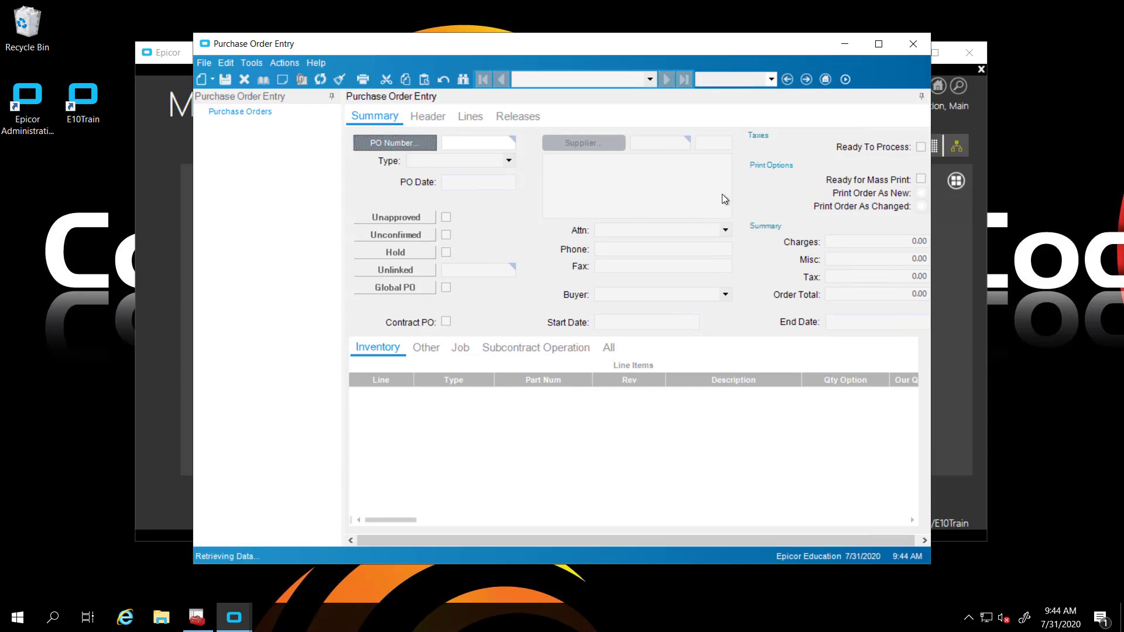
left_click(725, 114)
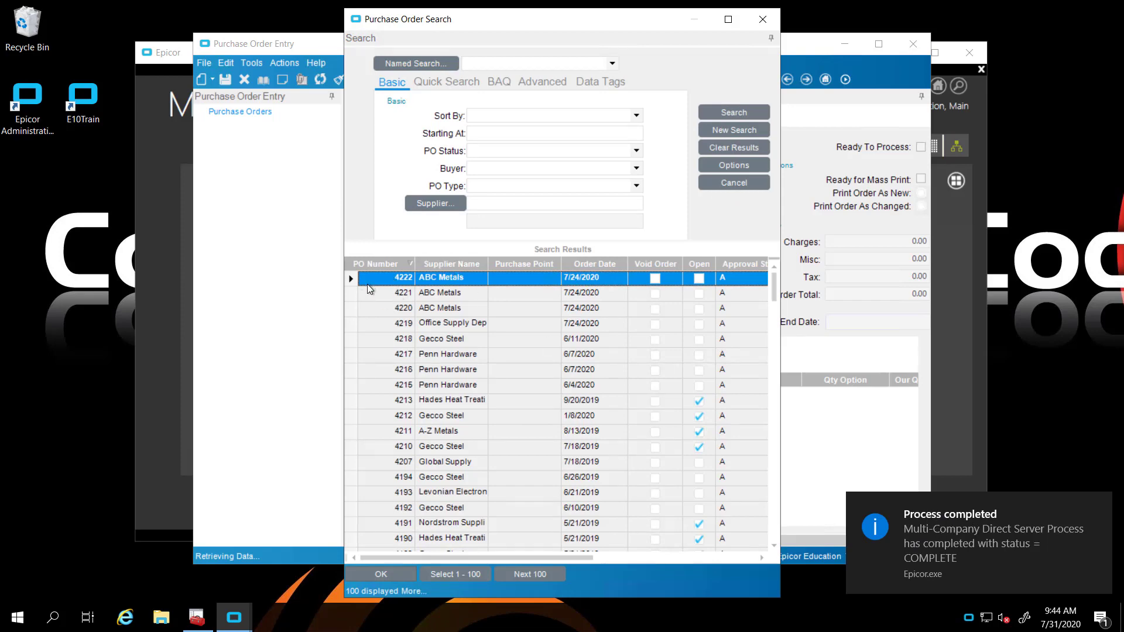
left_click(376, 573)
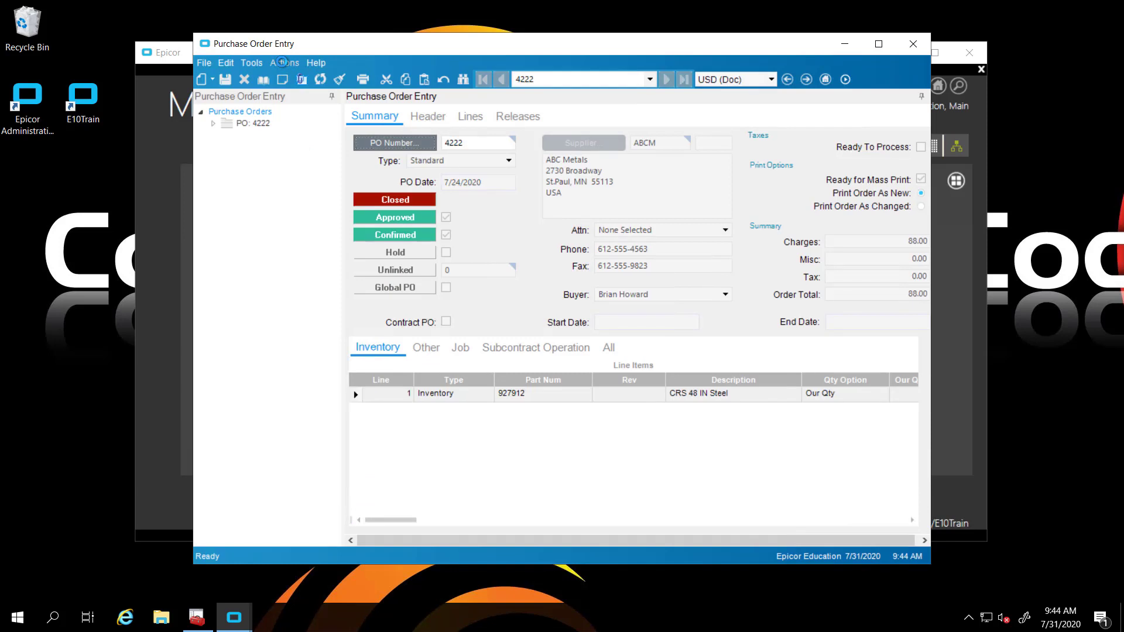
- Submit a PDF print preview of the purchase order in the Standard - SSRS style, and close the print dialog
left_click(282, 62)
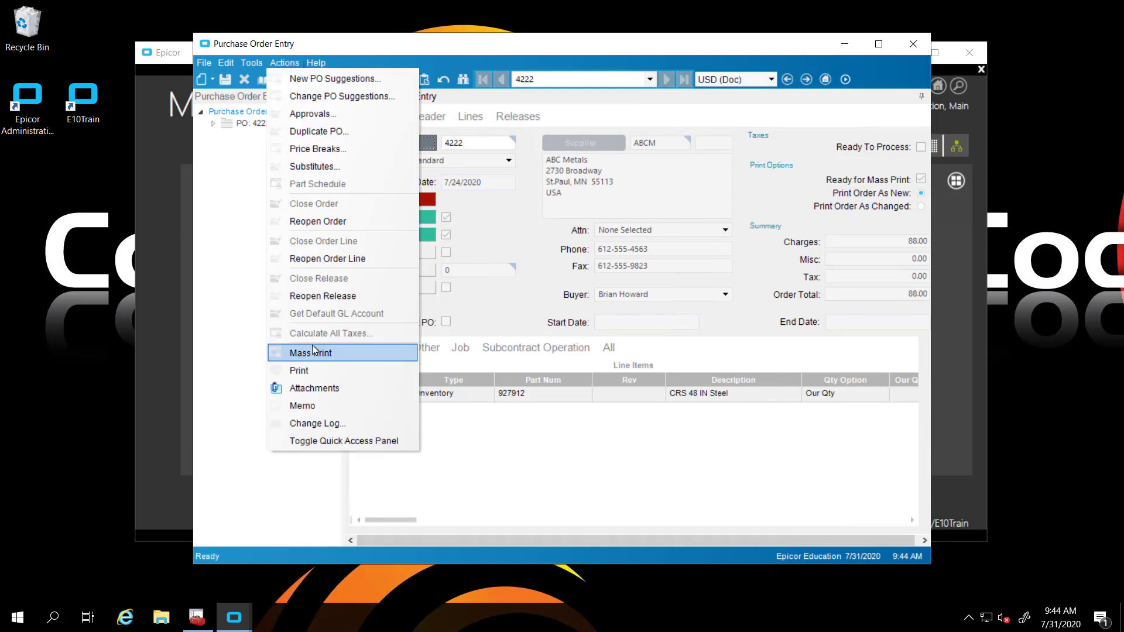
left_click(300, 372)
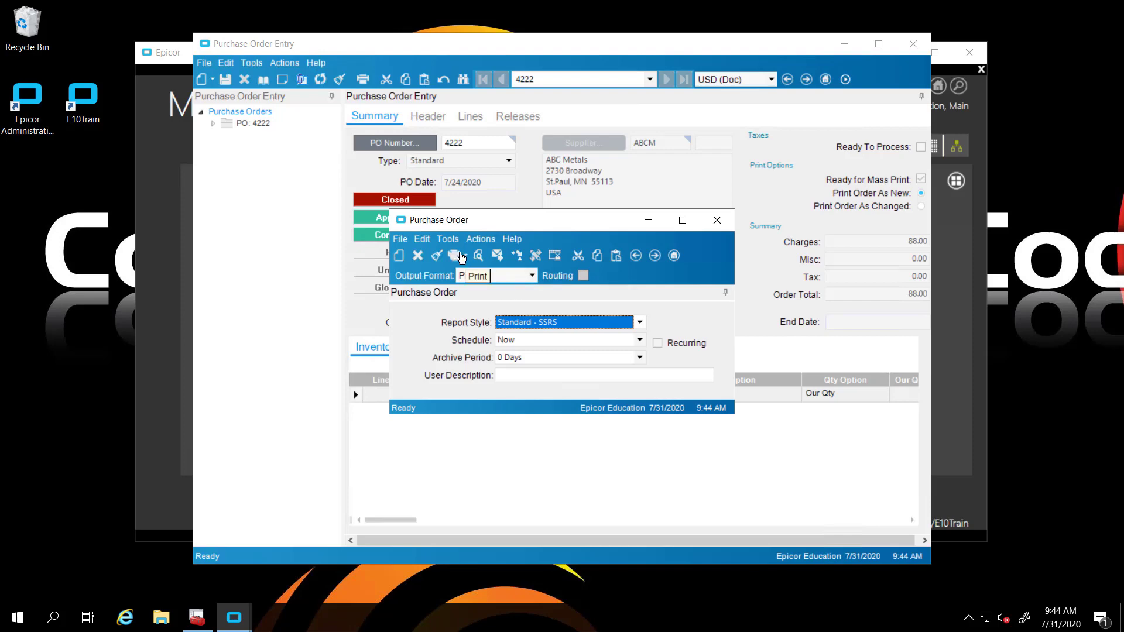
left_click(479, 253)
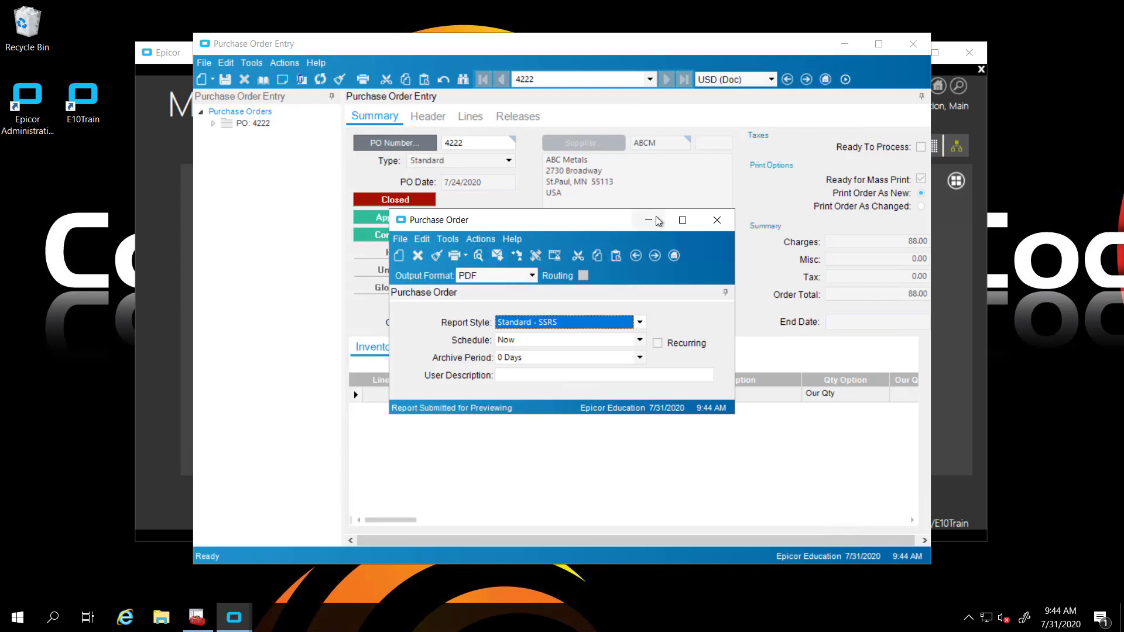
left_click(716, 221)
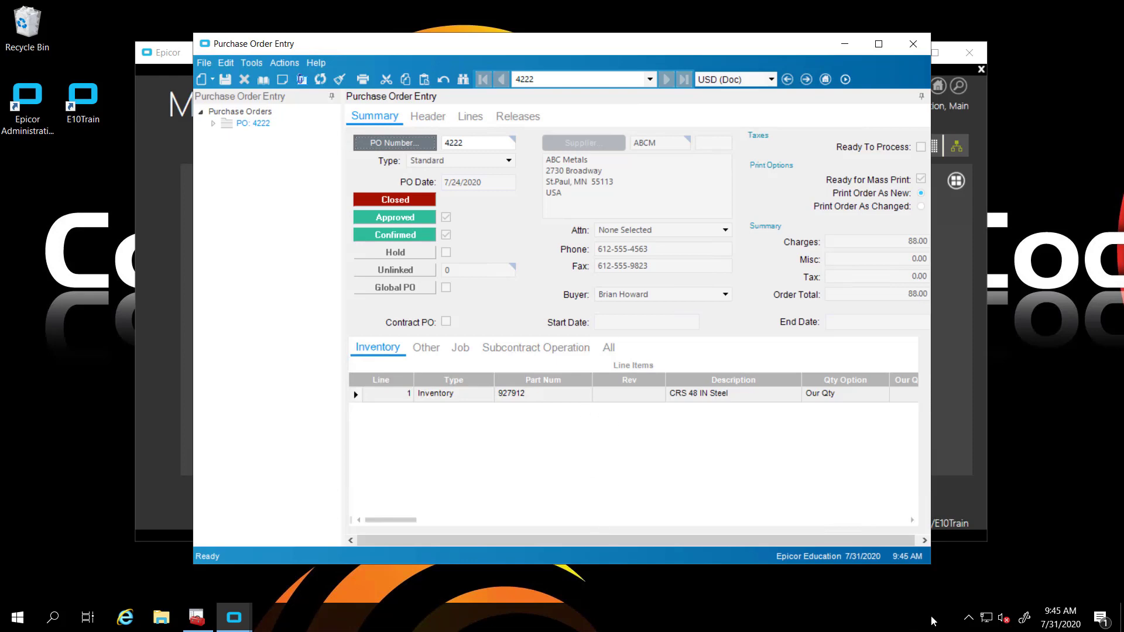
- Follow the purchase order preview through the System Monitor's active tasks and reports, closing the PDF it opens
left_click(968, 623)
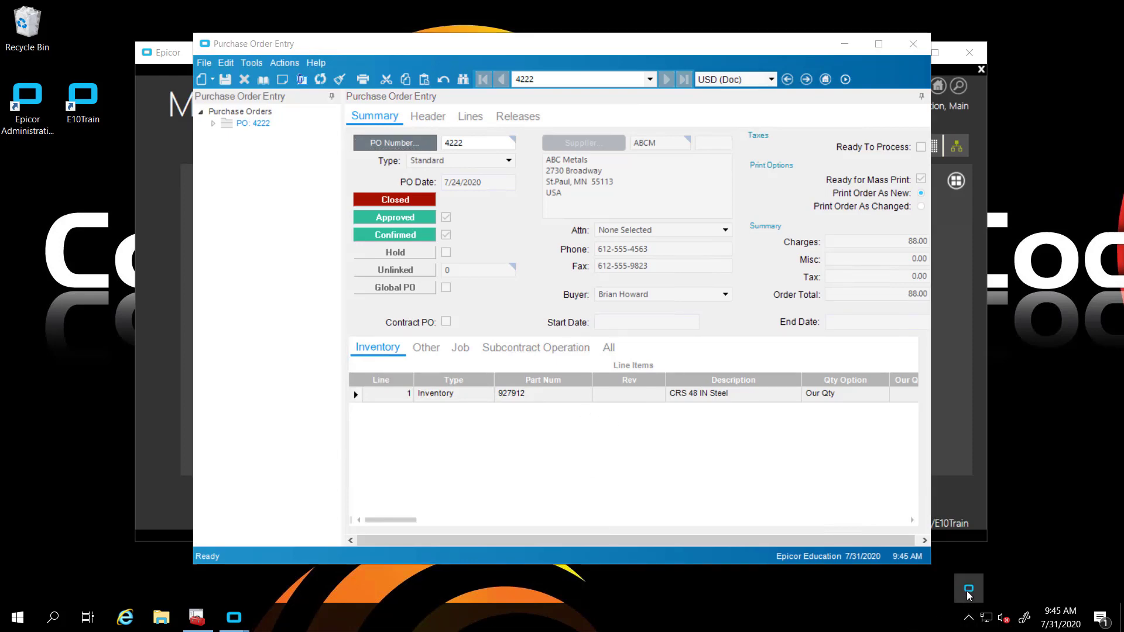
double_click(969, 594)
left_click(332, 226)
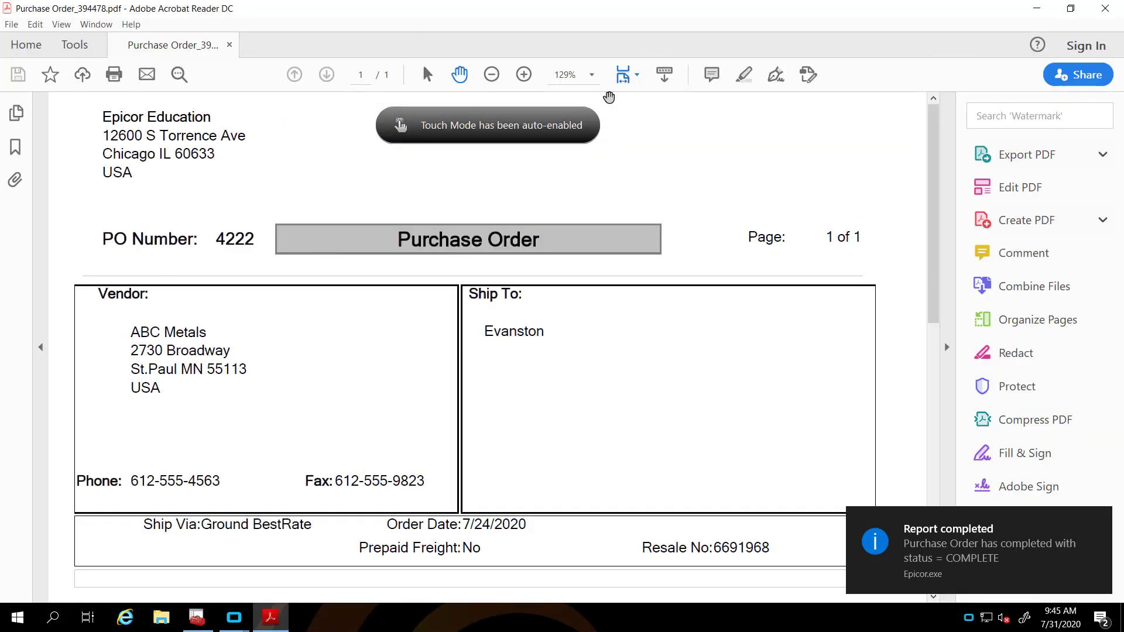
left_click(1105, 10)
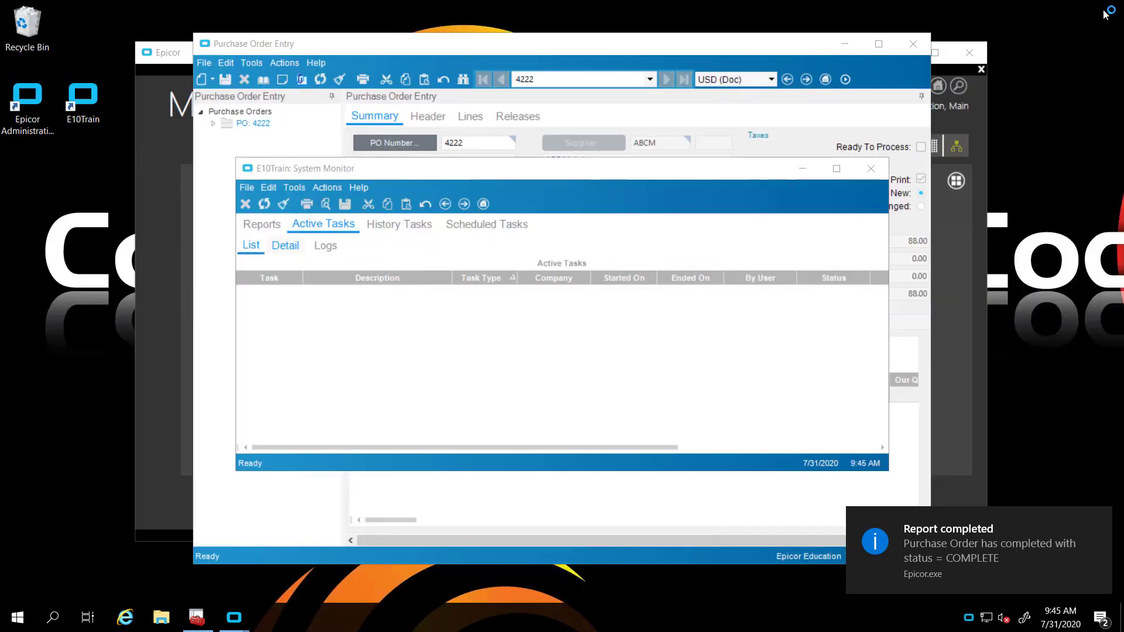
left_click(274, 229)
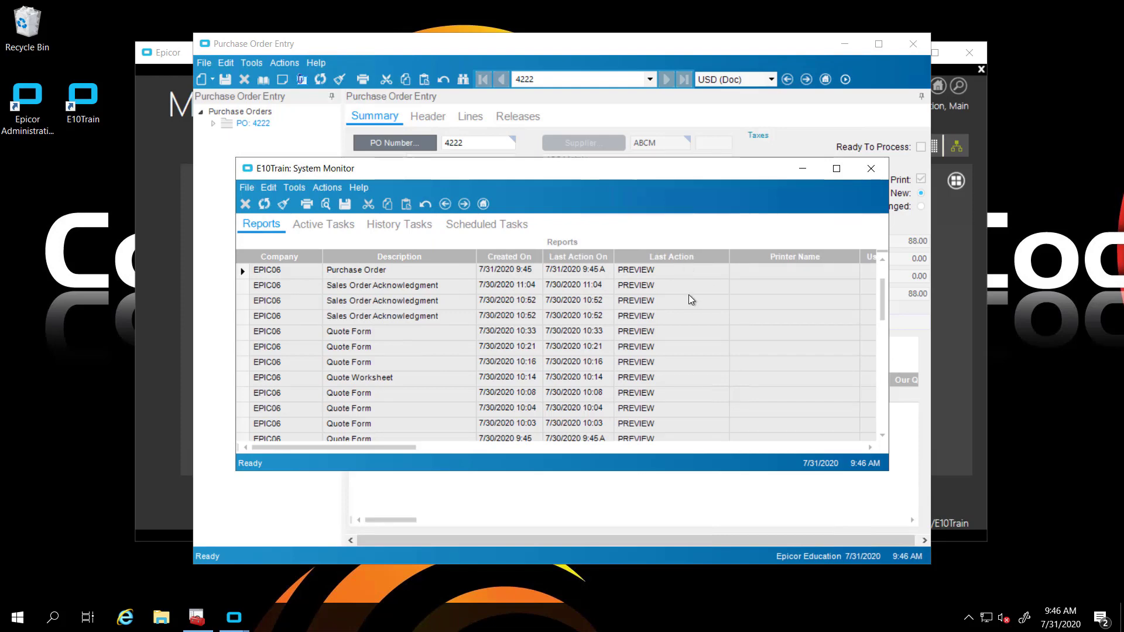
- Submit another print preview of the same purchase order with the Archive Period set to Day
left_click(350, 51)
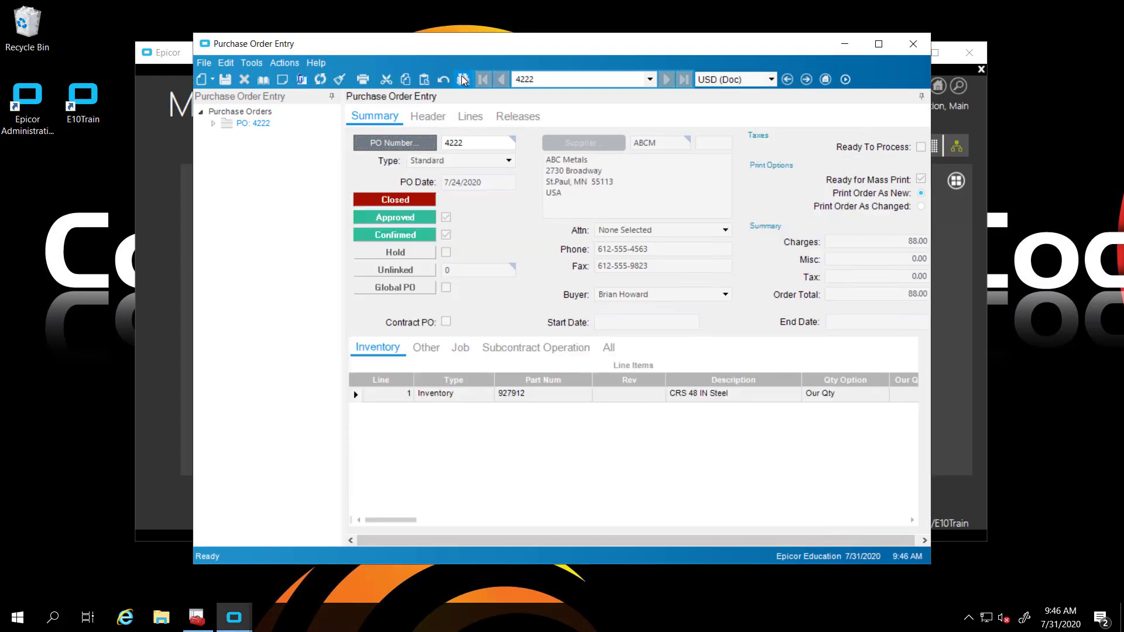
left_click(287, 65)
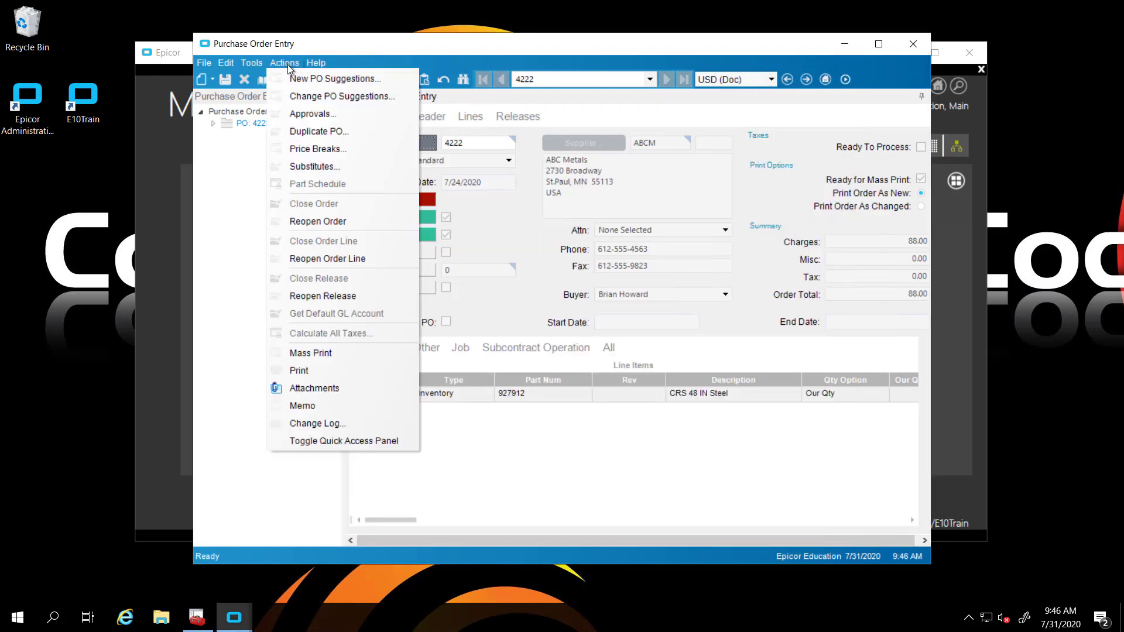
left_click(308, 370)
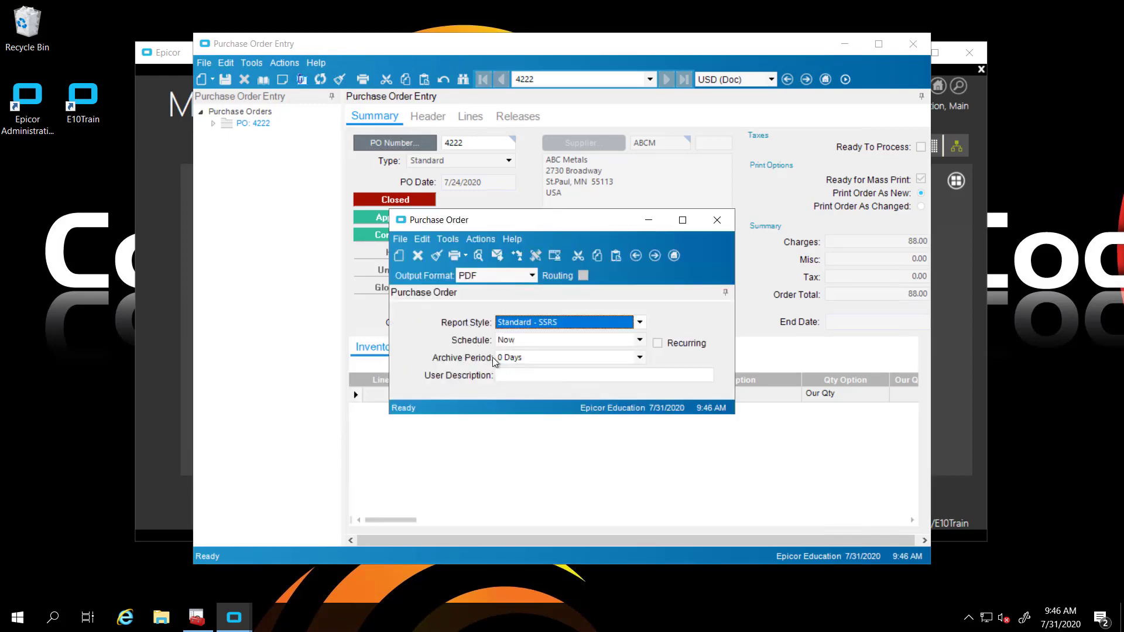
left_click(640, 358)
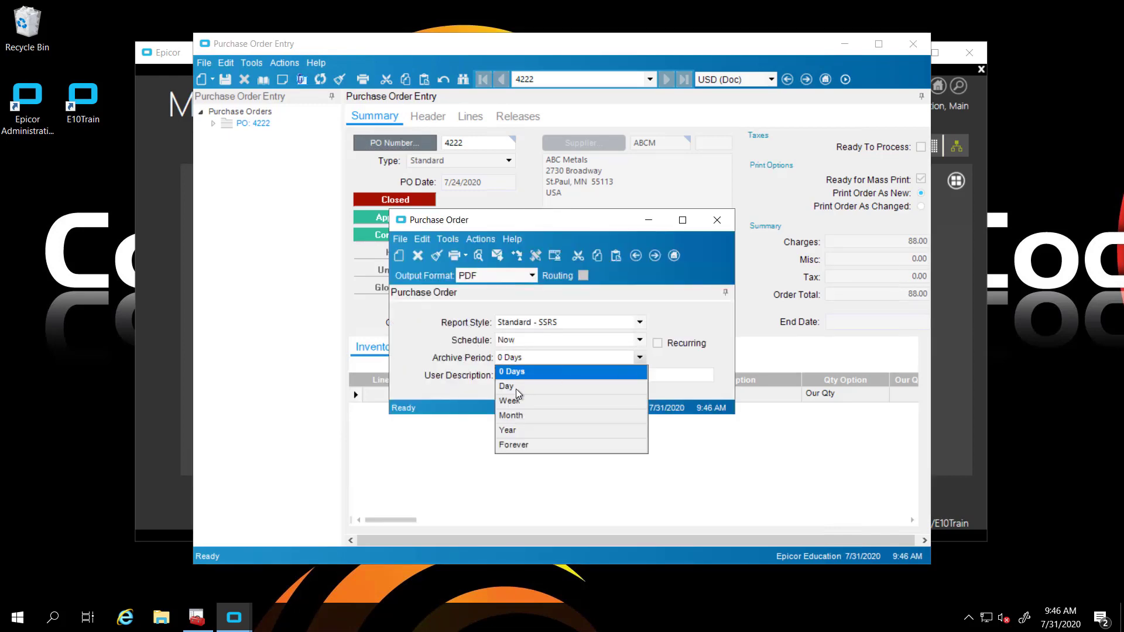
left_click(507, 386)
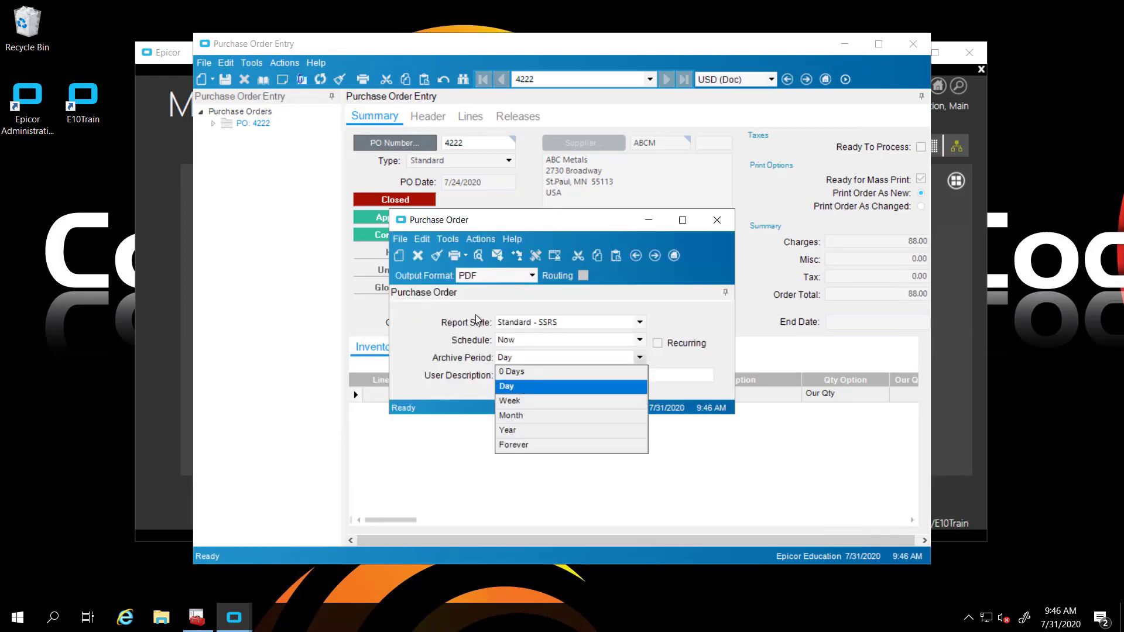
left_click(480, 257)
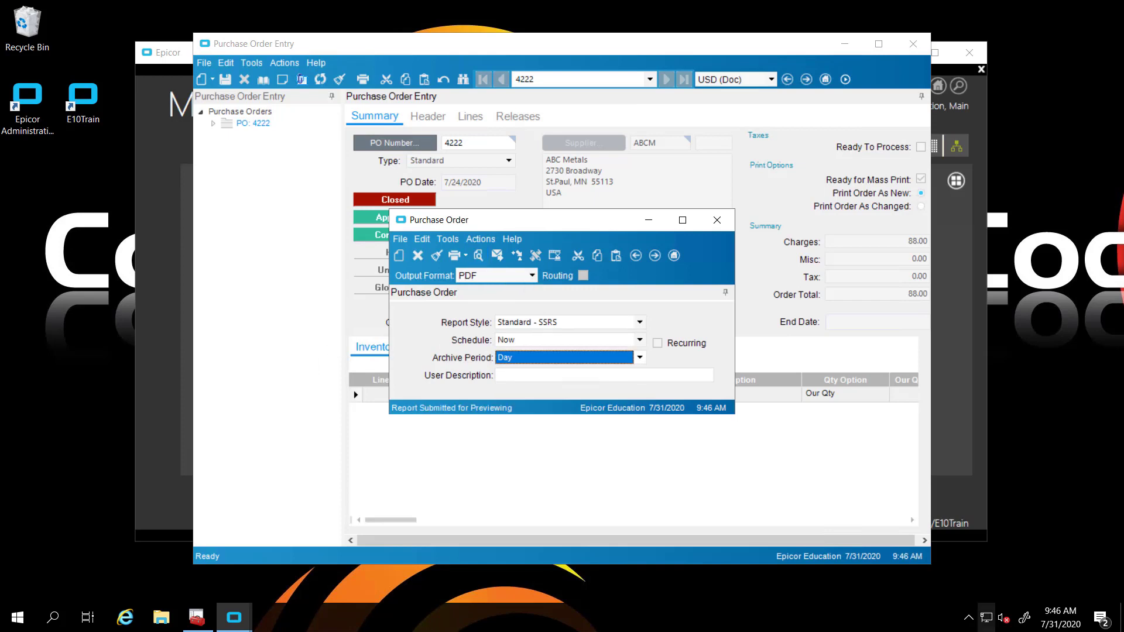
- Bring up the System Monitor to follow the archived preview, and close the PDF once it opens
left_click(969, 618)
double_click(967, 590)
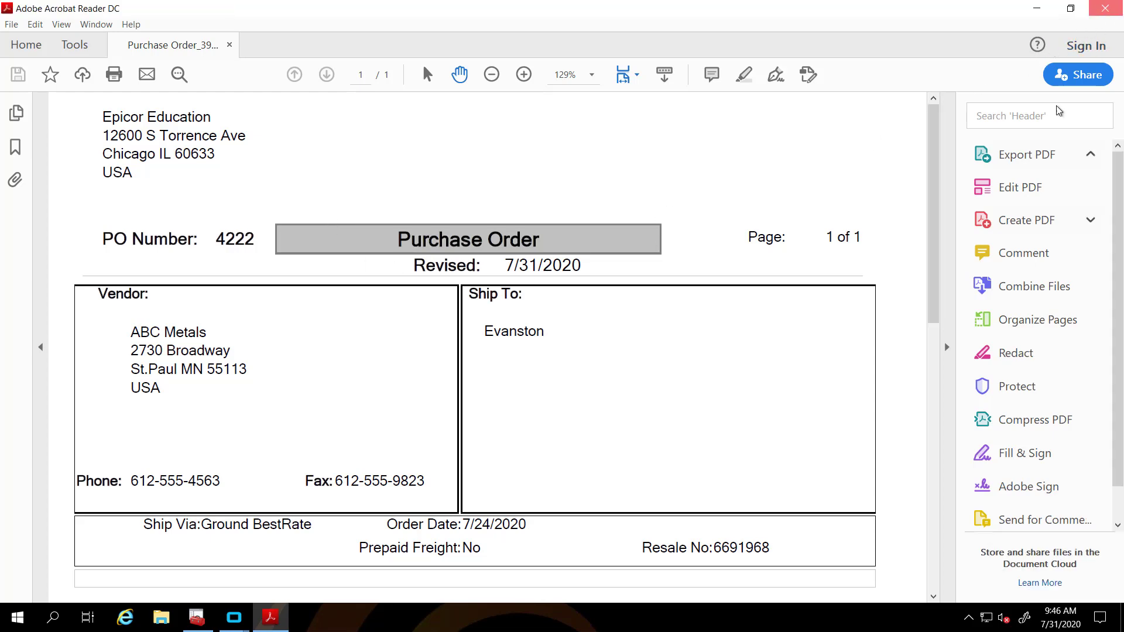
left_click(1105, 9)
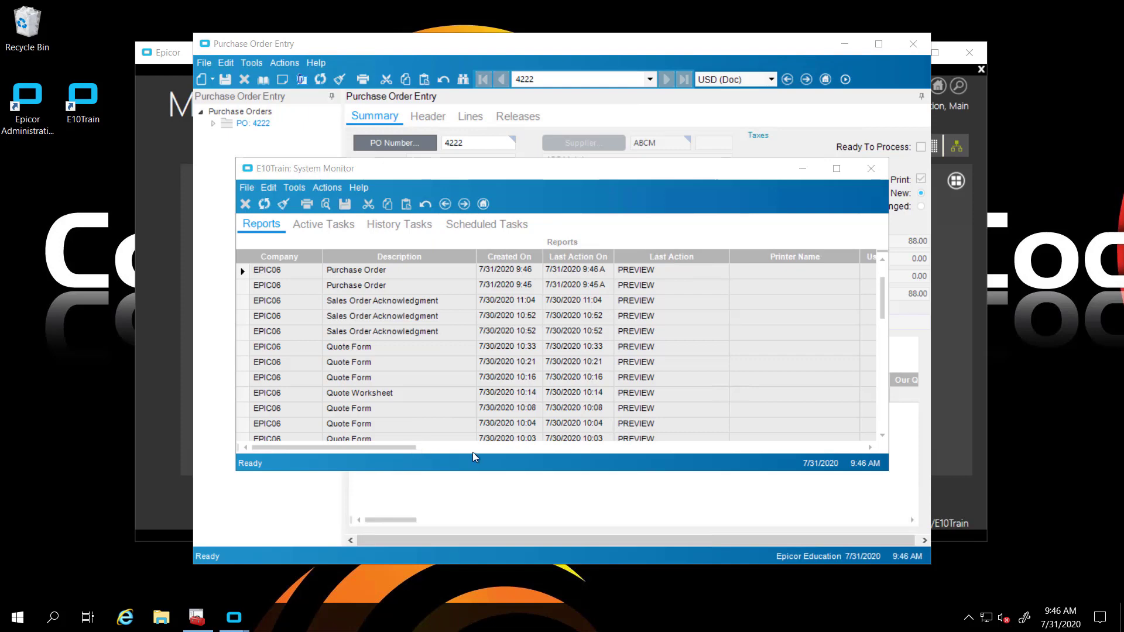
- Check the Archived flag and Purge Date of the newest Purchase Order entry in the System Monitor's reports list
left_click(501, 496)
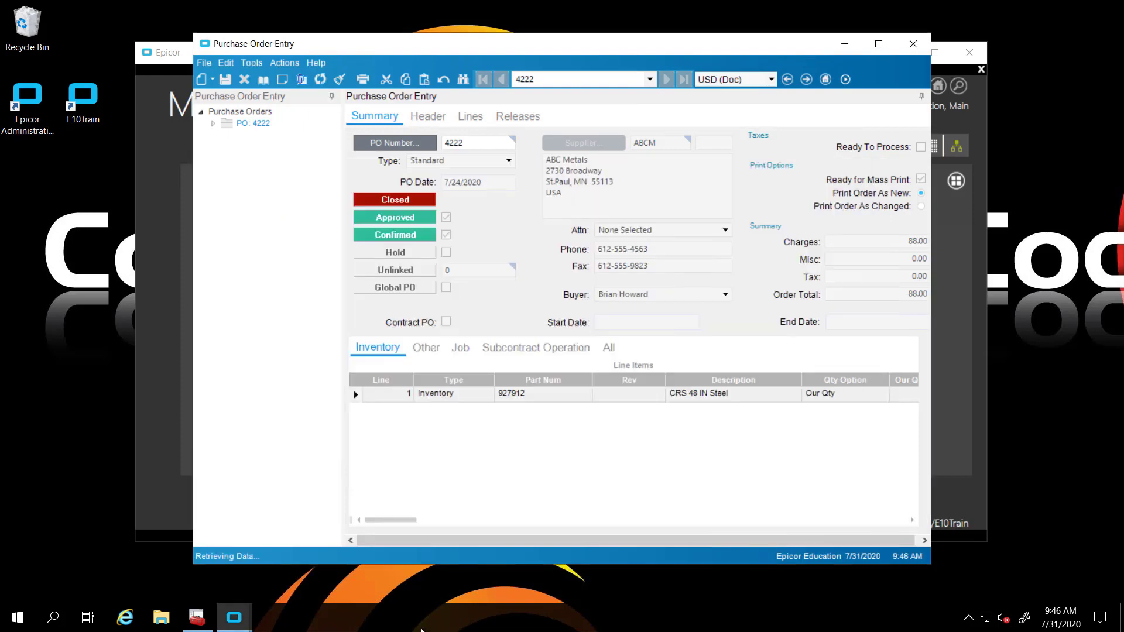
left_click(970, 618)
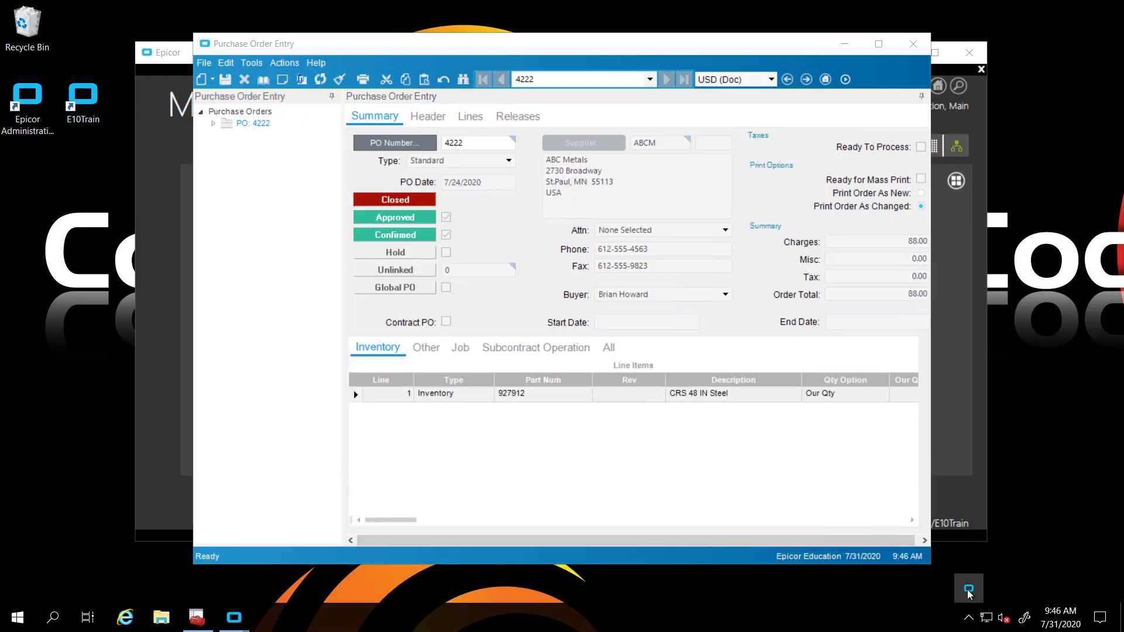
double_click(968, 592)
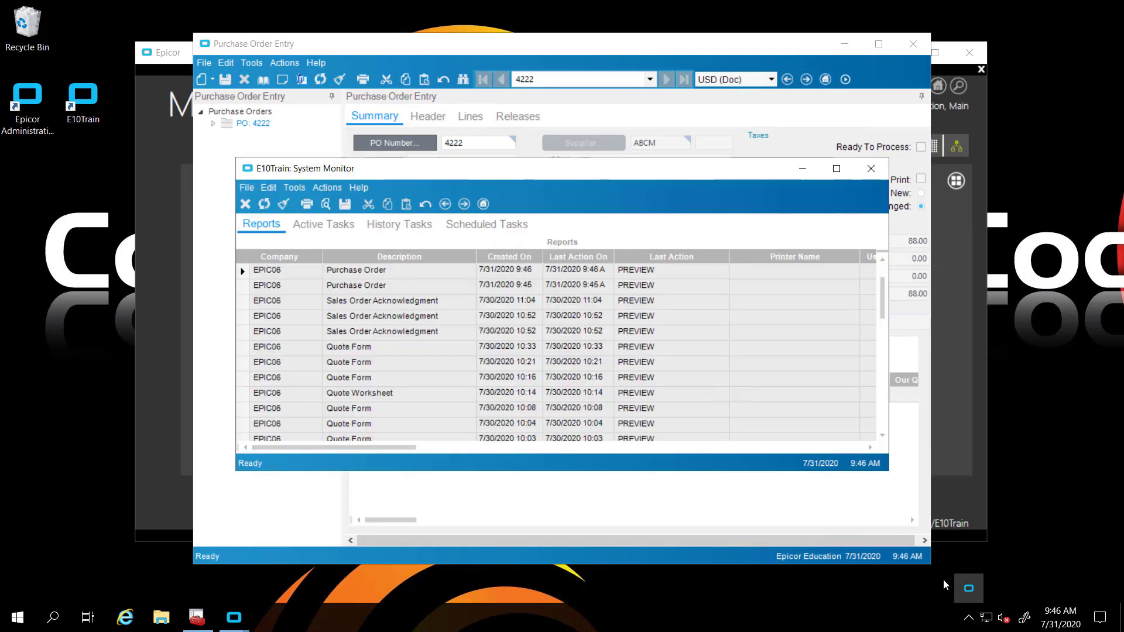
left_click(421, 447)
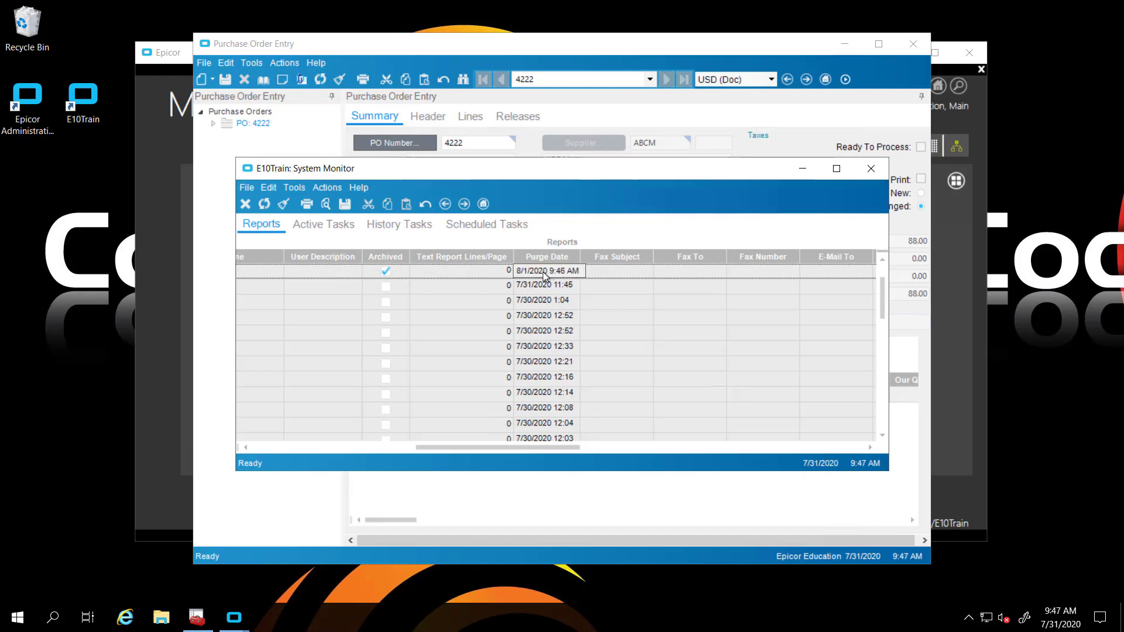
left_click(331, 449)
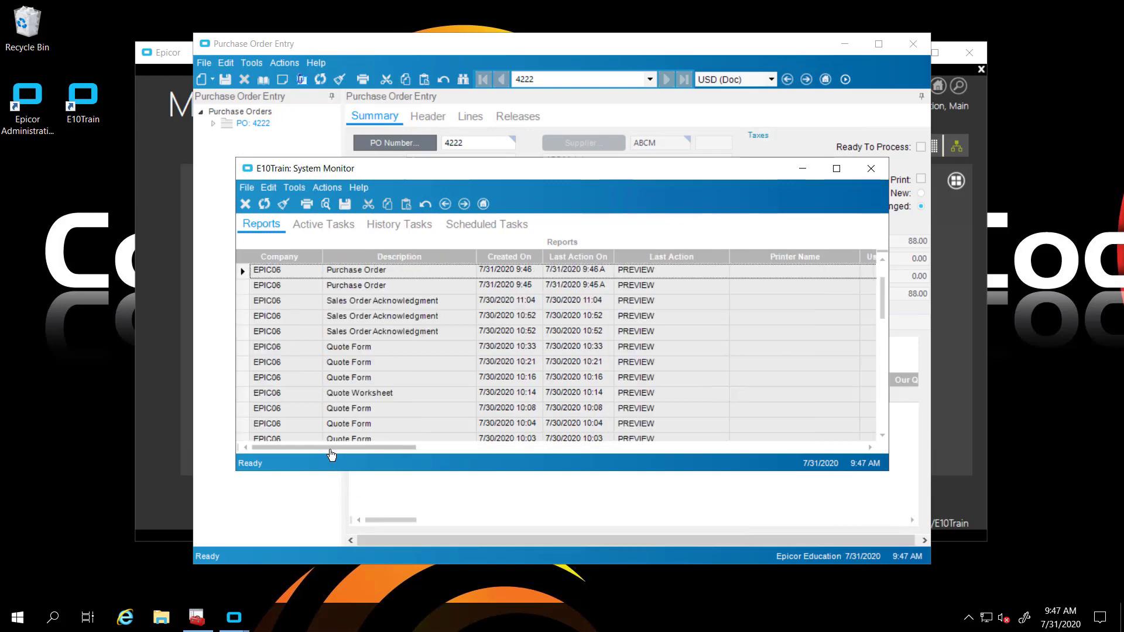
- Reopen the newest archived Purchase Order from the System Monitor's reports list, look through its PDF and close it
left_click(242, 273)
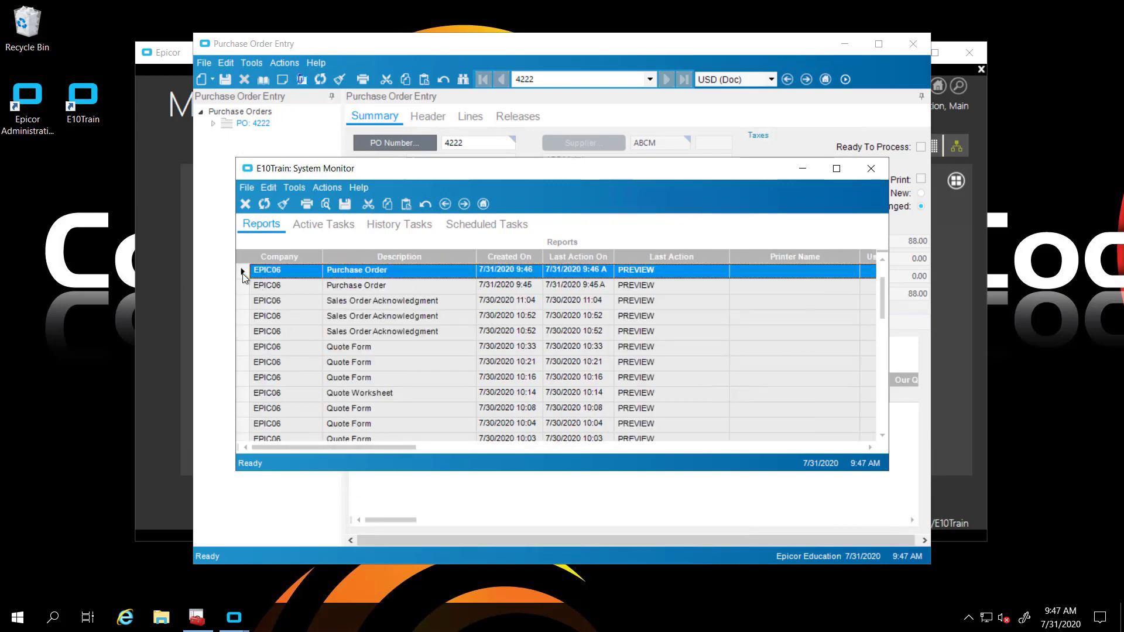
left_click(325, 204)
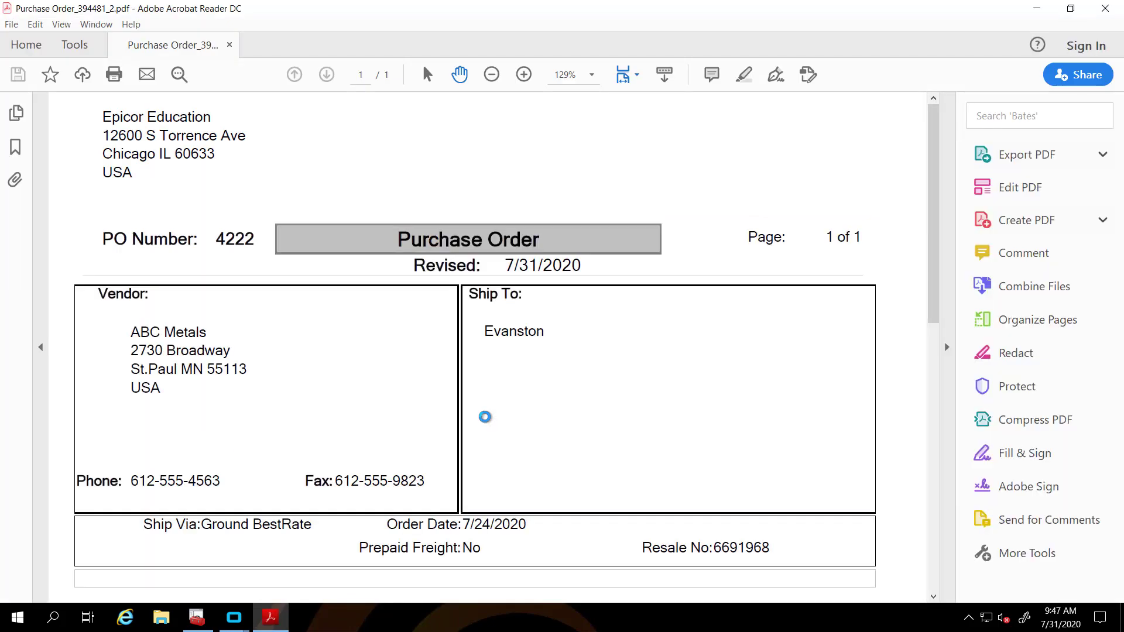
scroll(485, 417, "down", 5)
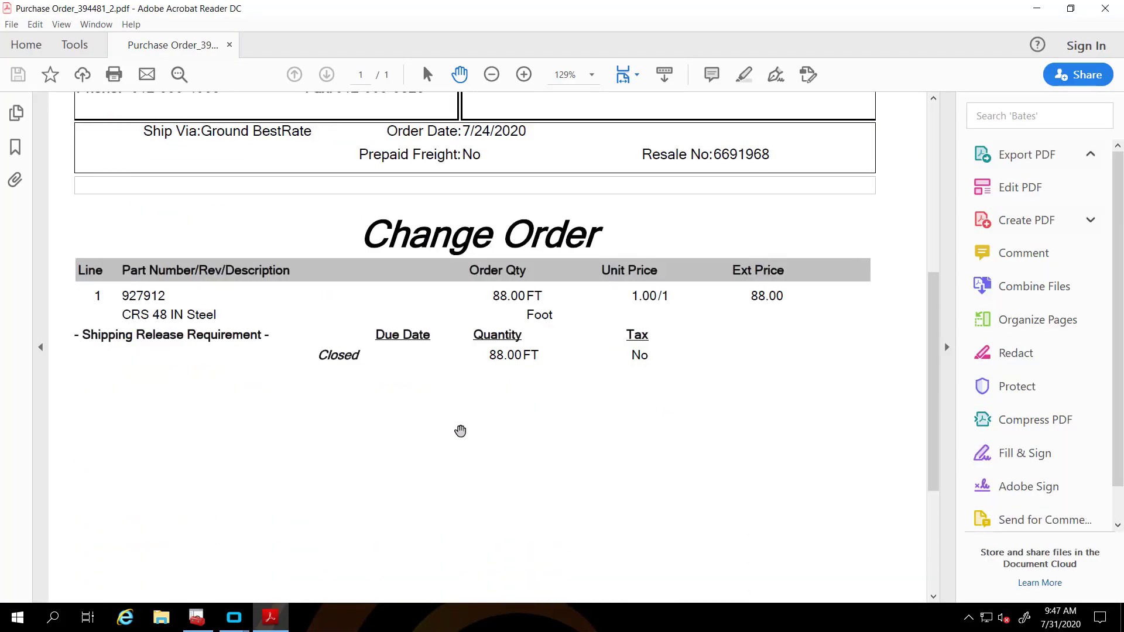
left_click(1106, 8)
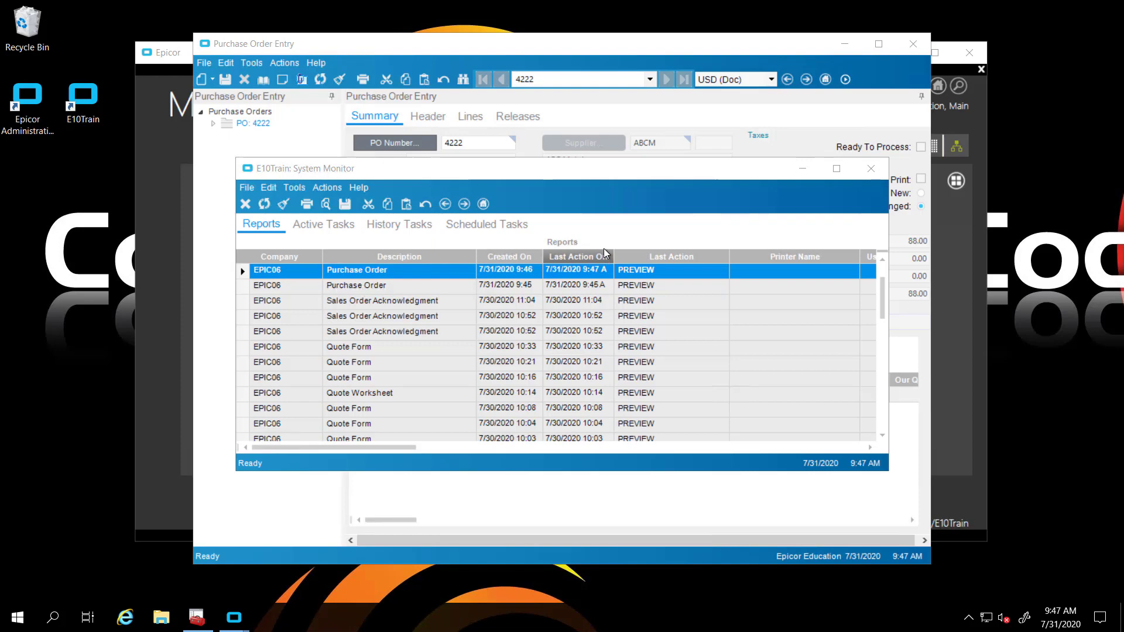
left_click_drag(499, 175, 463, 189)
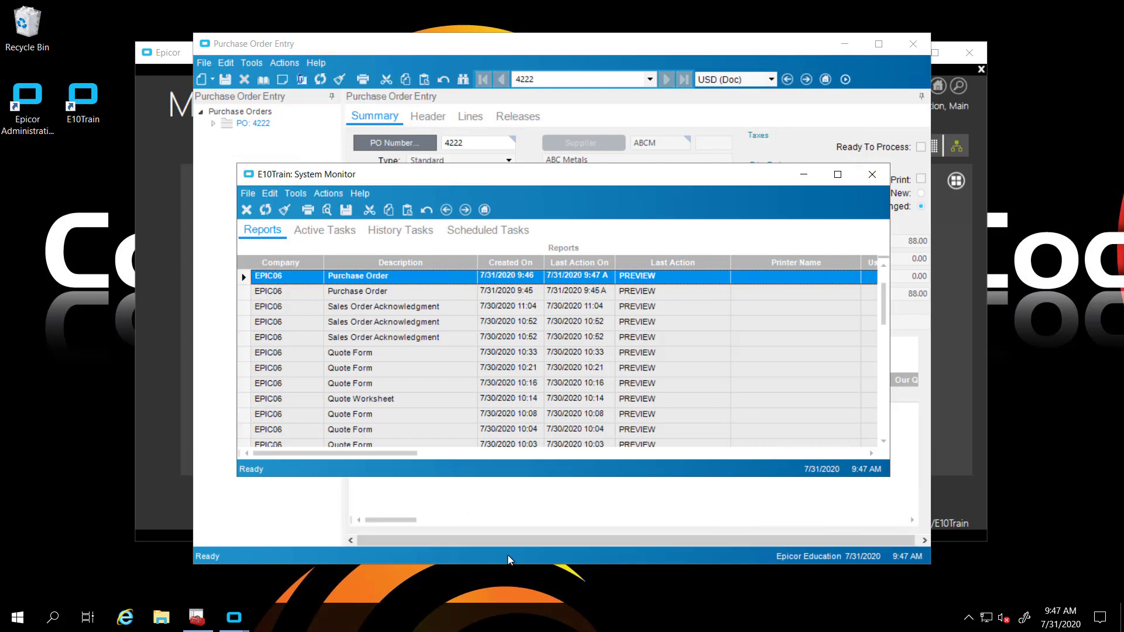
- Switch to the Epicor Administration Console, open the E10Train Task Agent Configuration and stop the agent
left_click(197, 617)
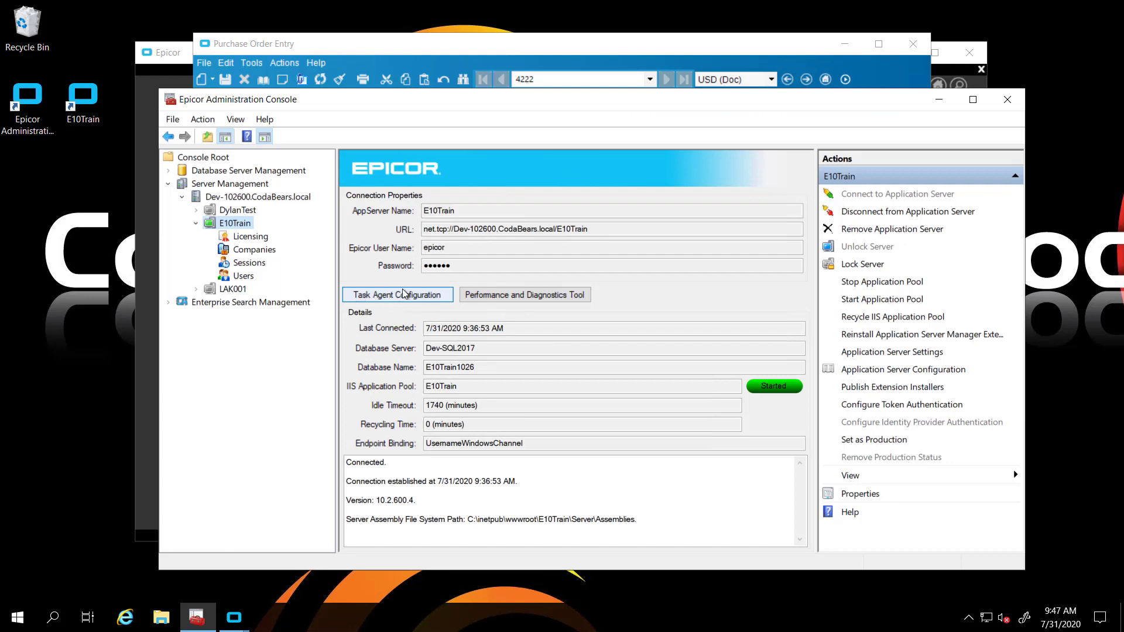
left_click(408, 296)
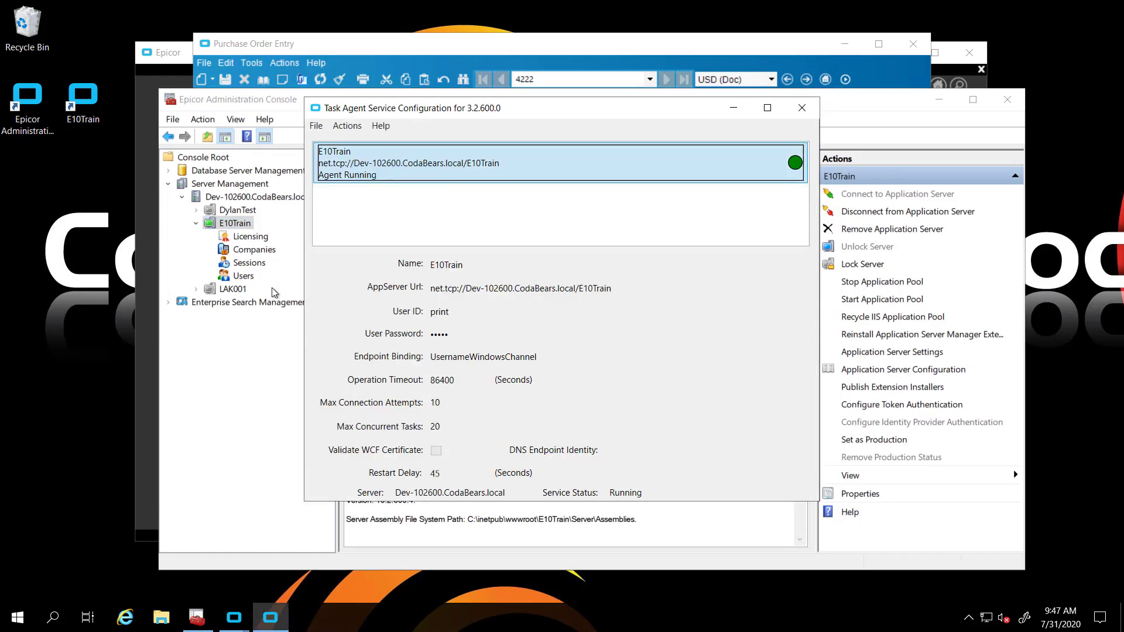
- Return to Purchase Order Entry and submit a print preview of the open order in the Standard - SSRS style with 0 Days archiving
left_click(326, 49)
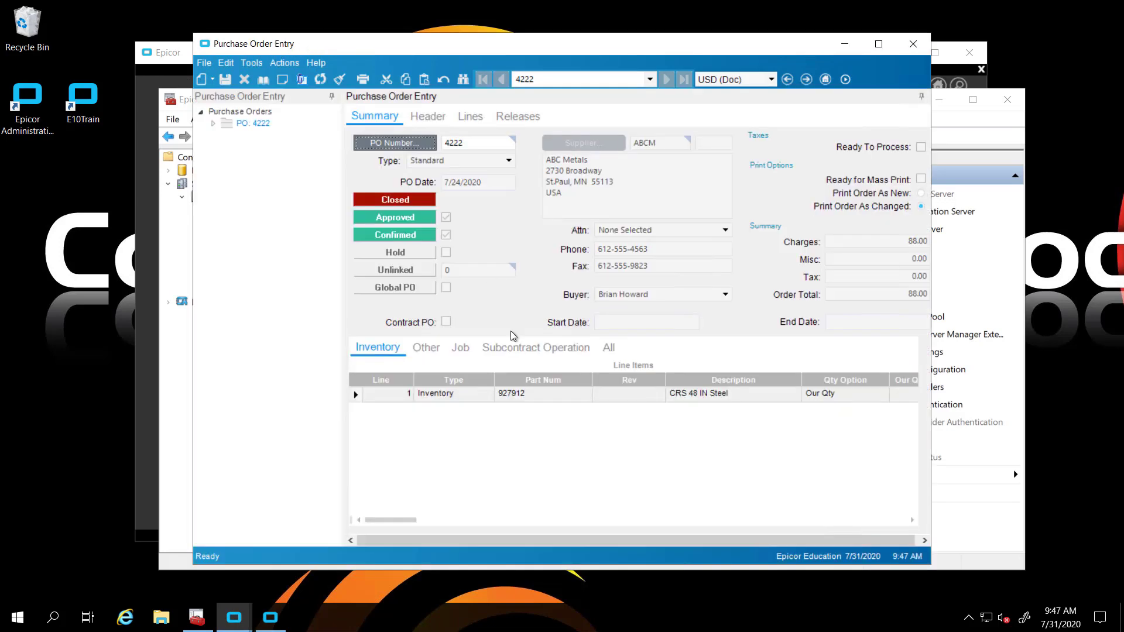
left_click(284, 63)
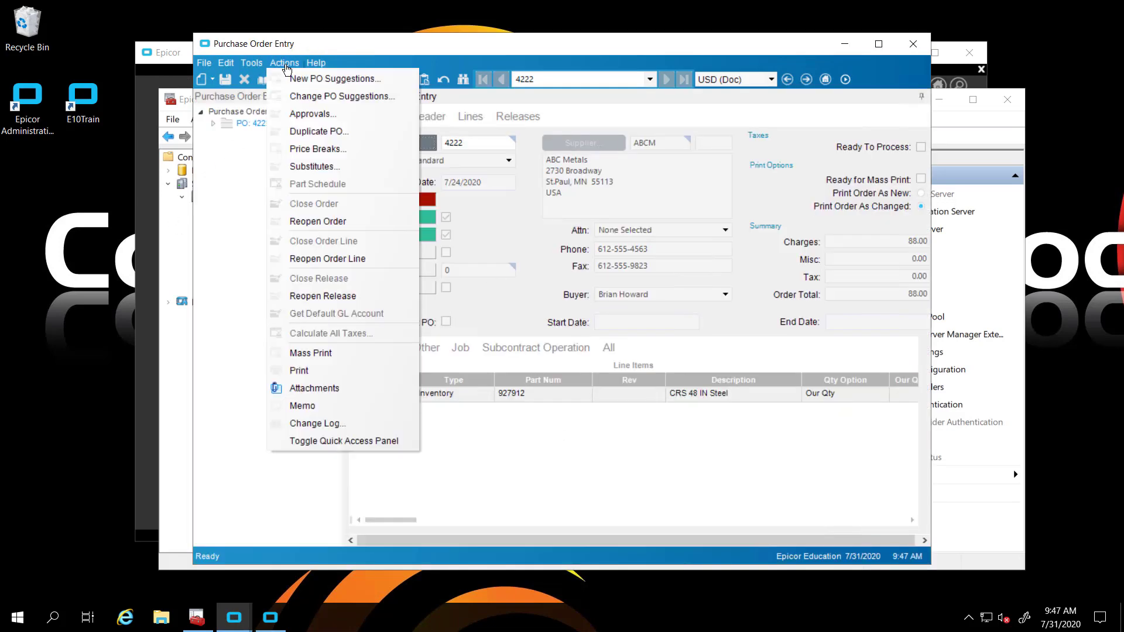
left_click(300, 372)
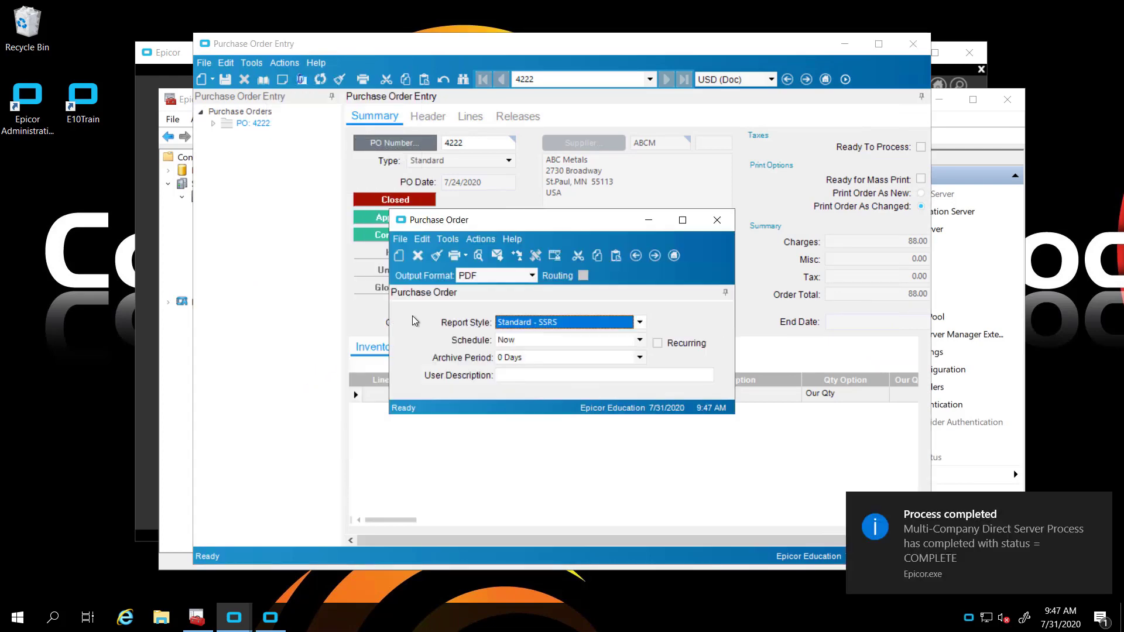
left_click(479, 257)
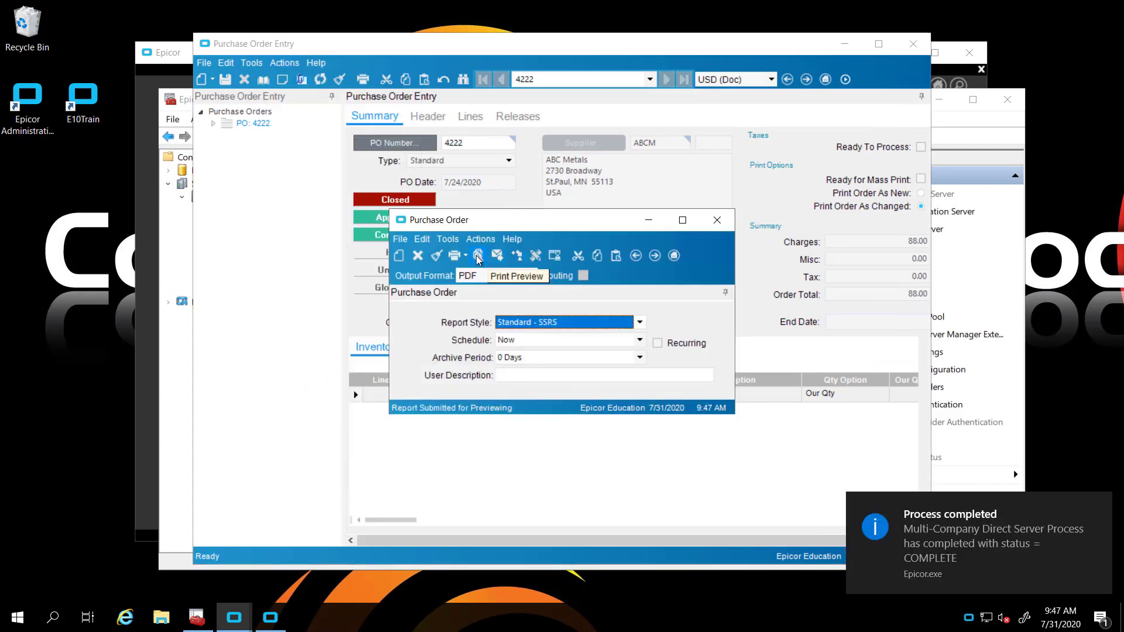
- Look for the submitted Purchase Order report among the System Monitor's active, history and scheduled tasks, and select its scheduled entry
left_click(970, 625)
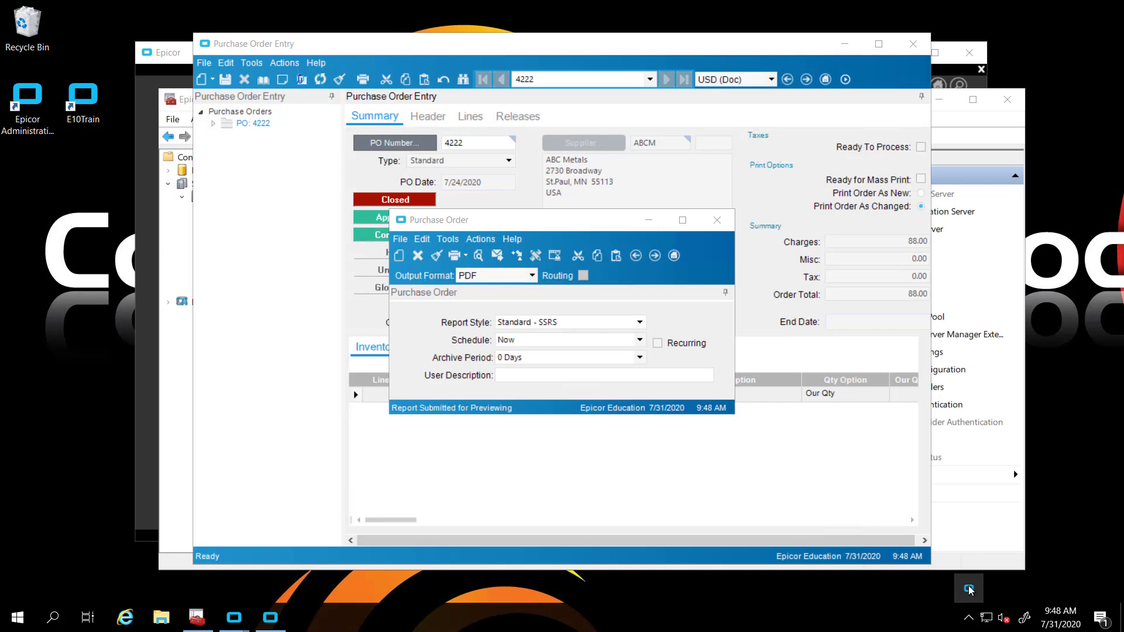
double_click(988, 597)
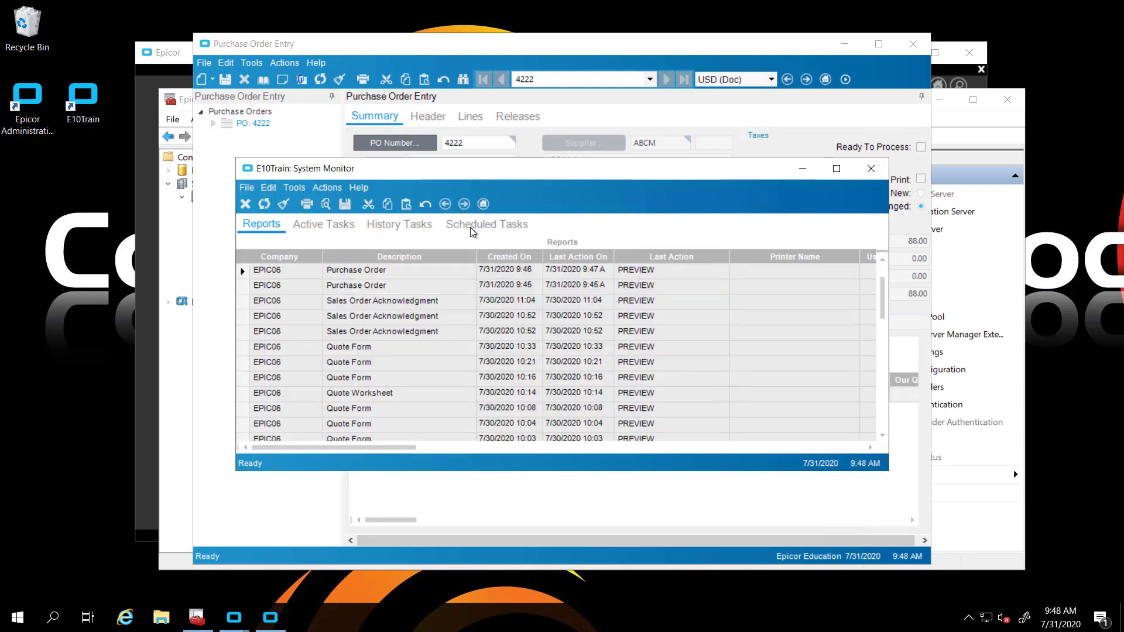
left_click(969, 618)
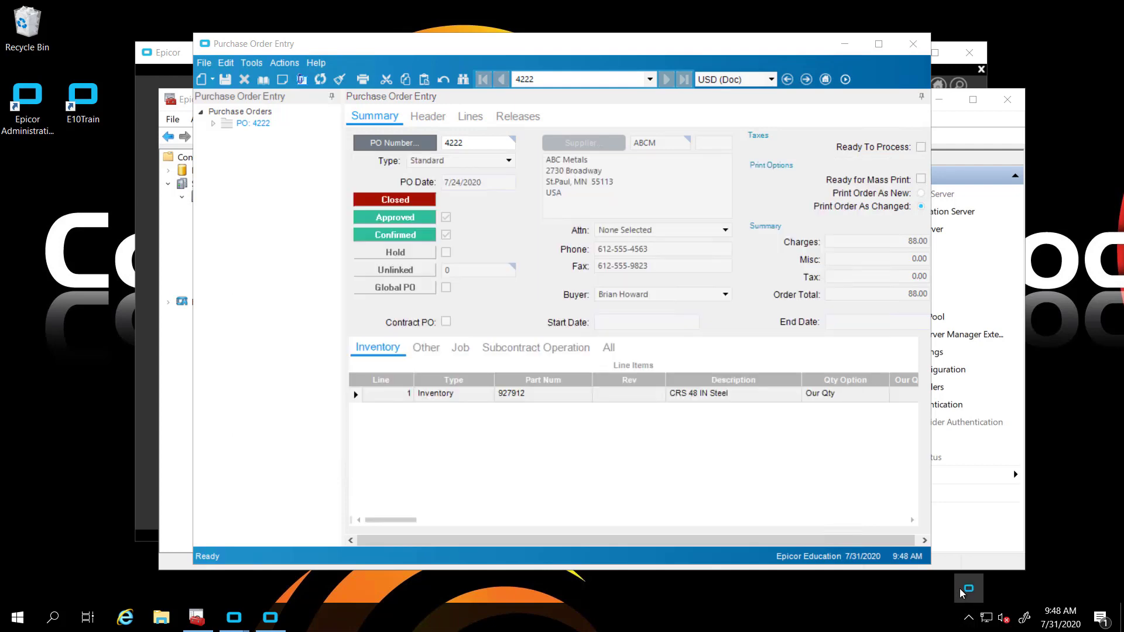
double_click(967, 589)
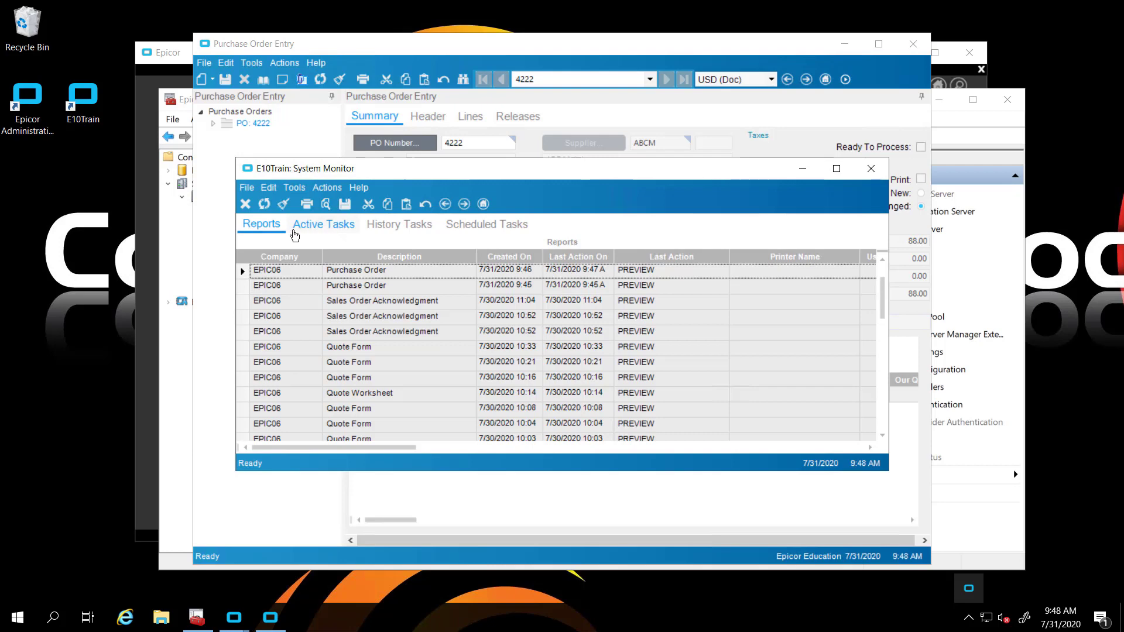
left_click(338, 227)
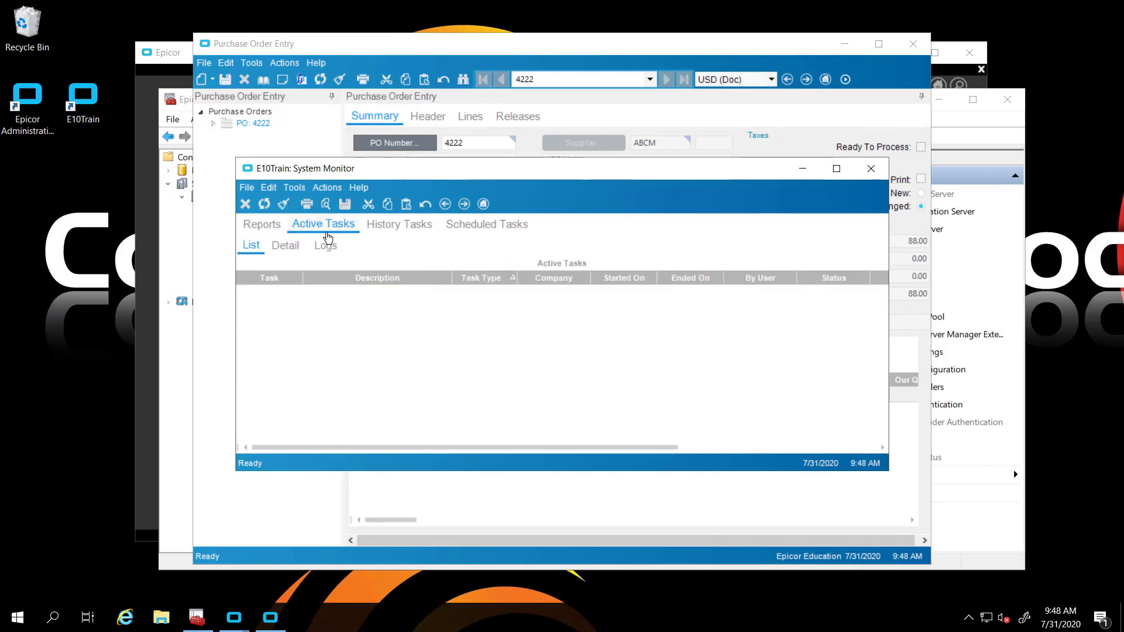
left_click(399, 226)
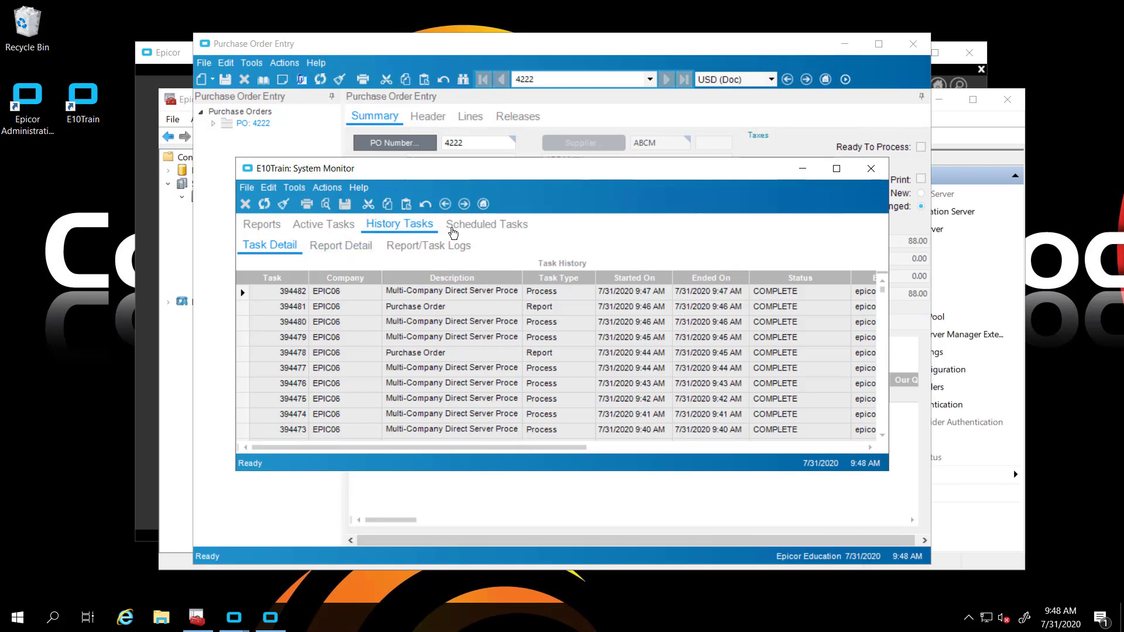
left_click(463, 228)
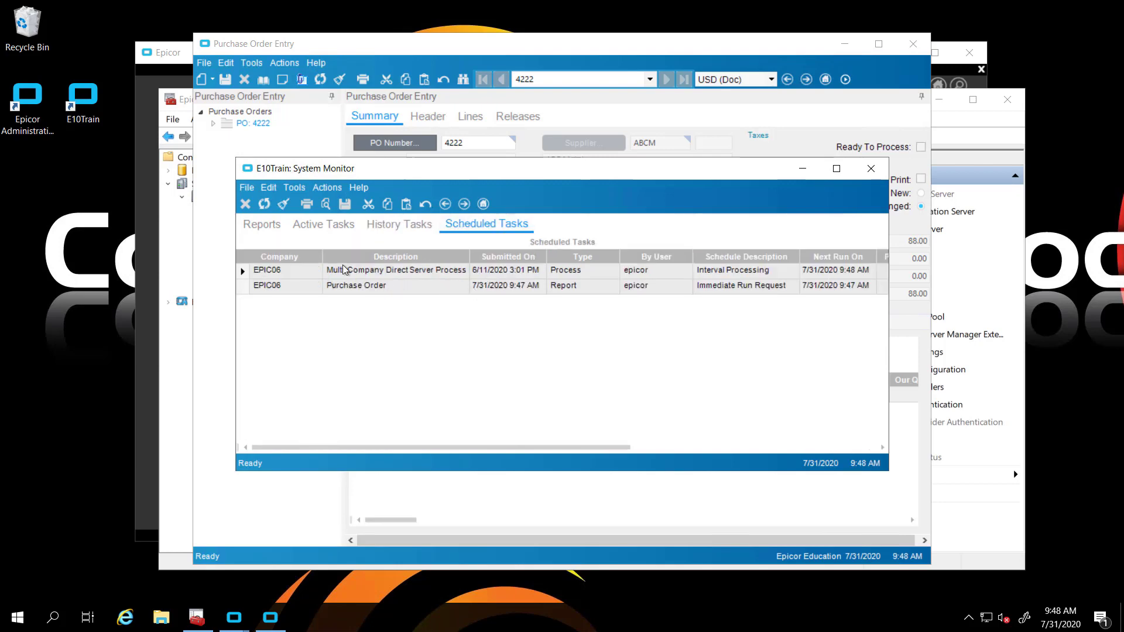
left_click(245, 290)
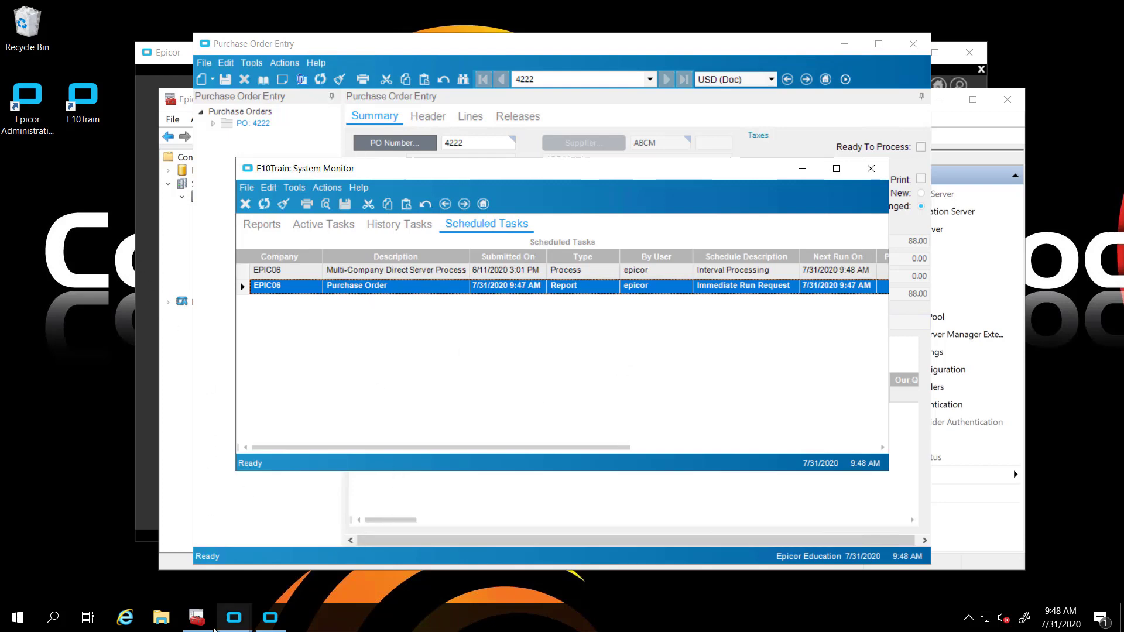
- Return to the E10Train Task Agent Configuration from the Epicor Administration Console, start the agent and minimize the configuration window
left_click(197, 617)
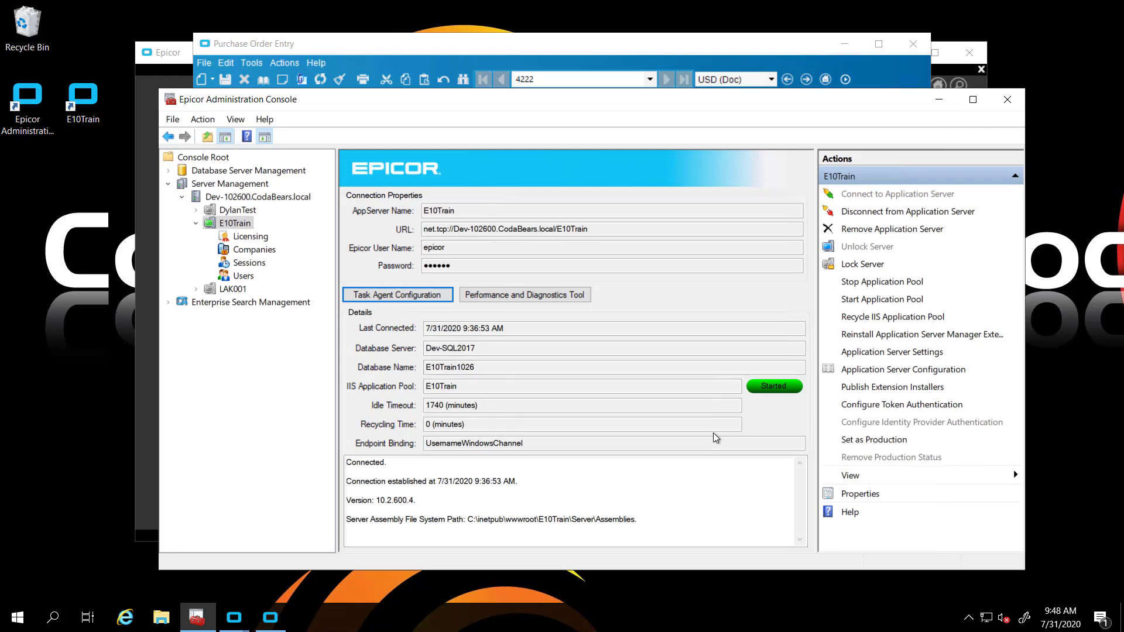
left_click(434, 294)
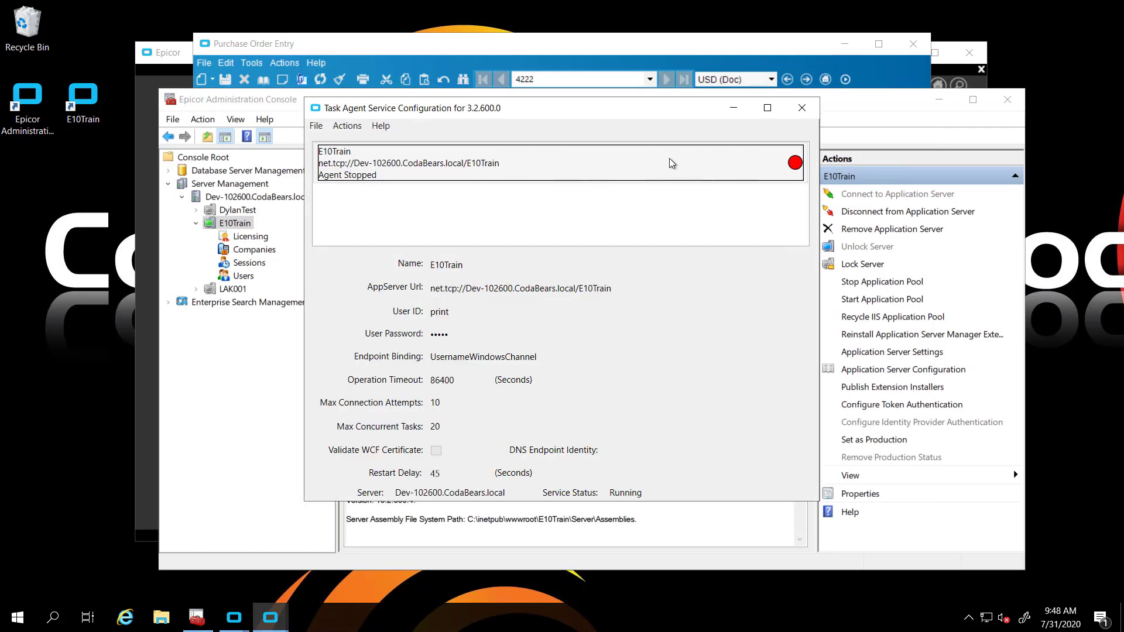
right_click(644, 166)
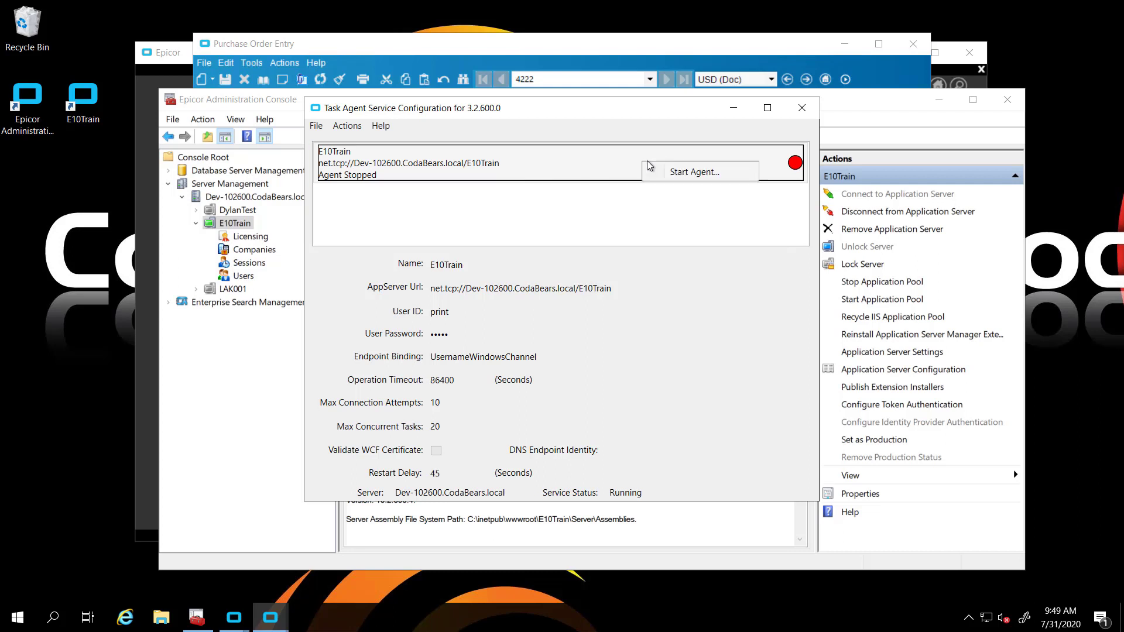
left_click(681, 173)
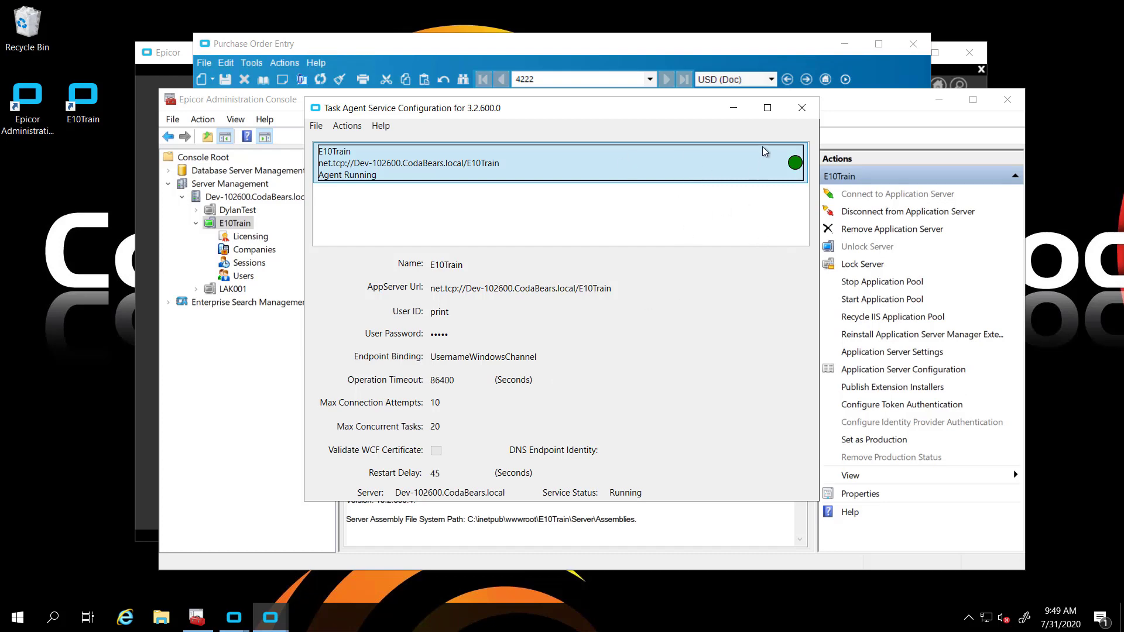
left_click(742, 112)
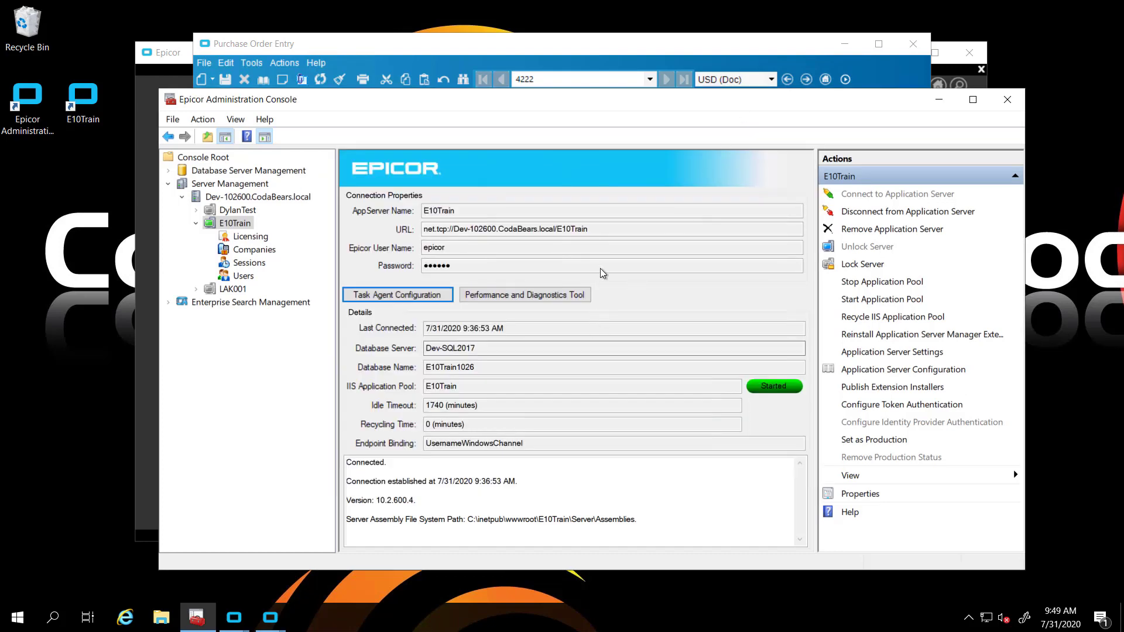
- Follow the pending purchase order preview through the System Monitor's scheduled tasks, active tasks and reports, closing the PDF it opens
left_click(970, 622)
left_click(967, 625)
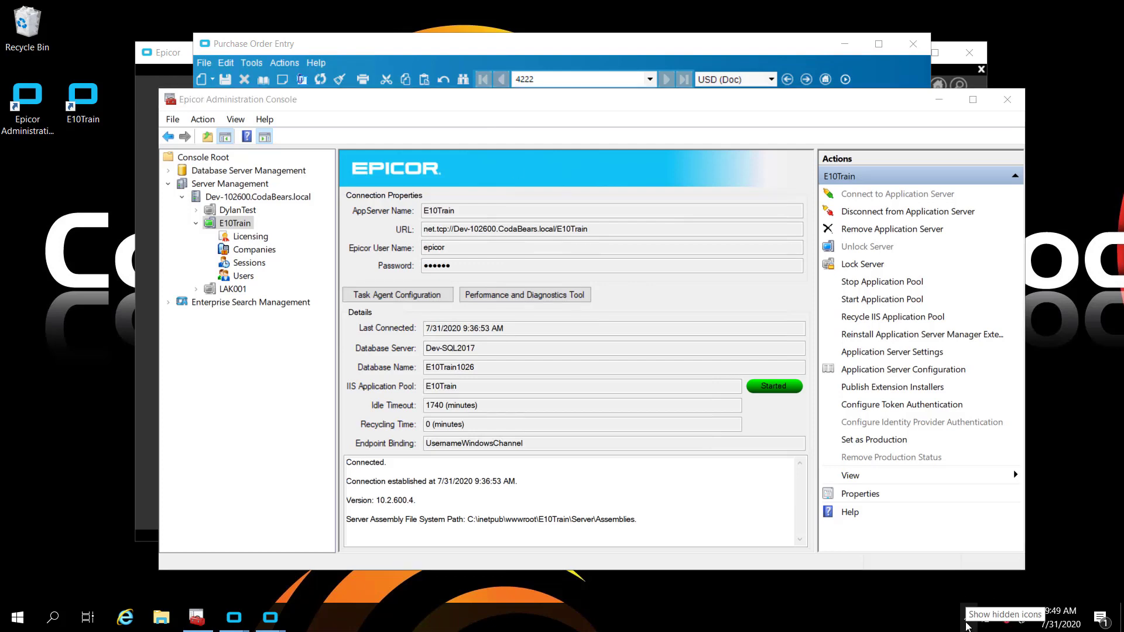
left_click(968, 623)
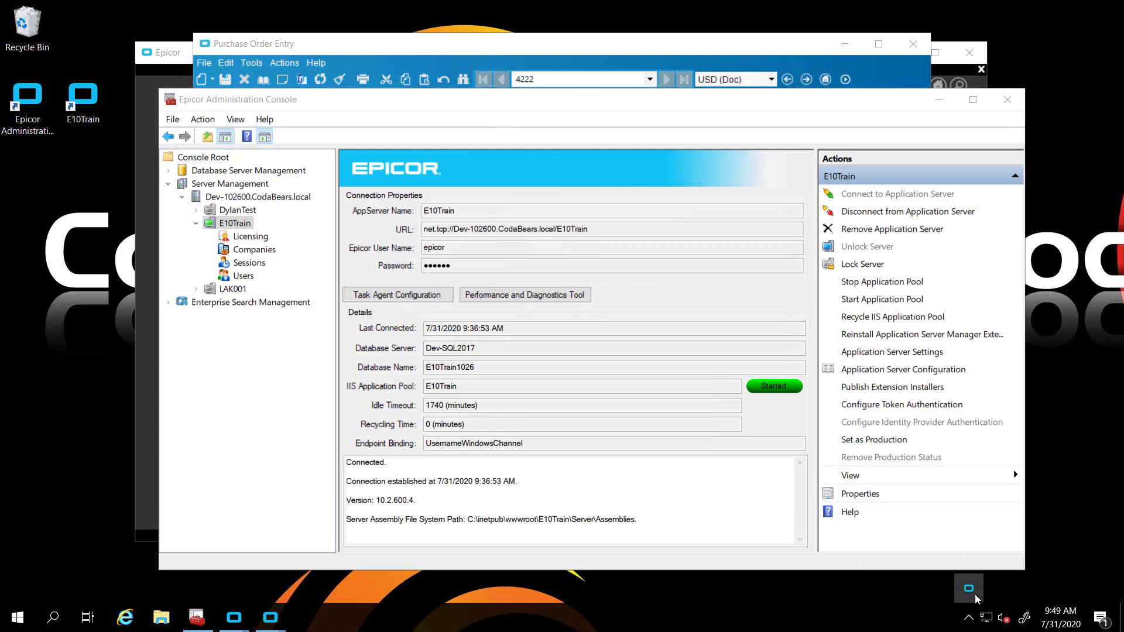
double_click(970, 591)
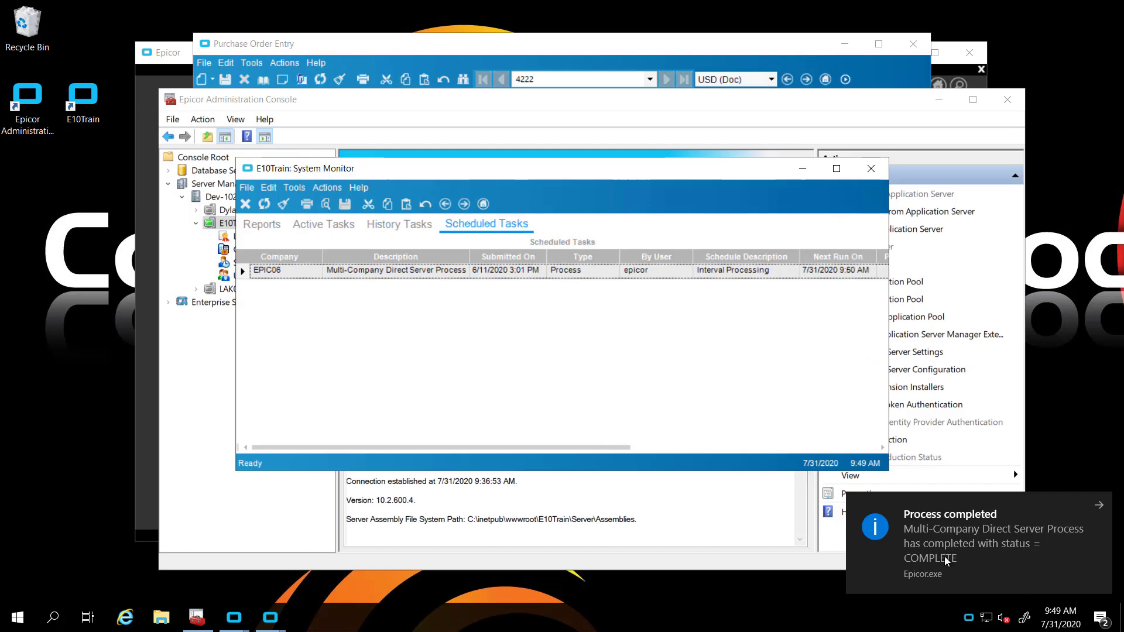
left_click(325, 225)
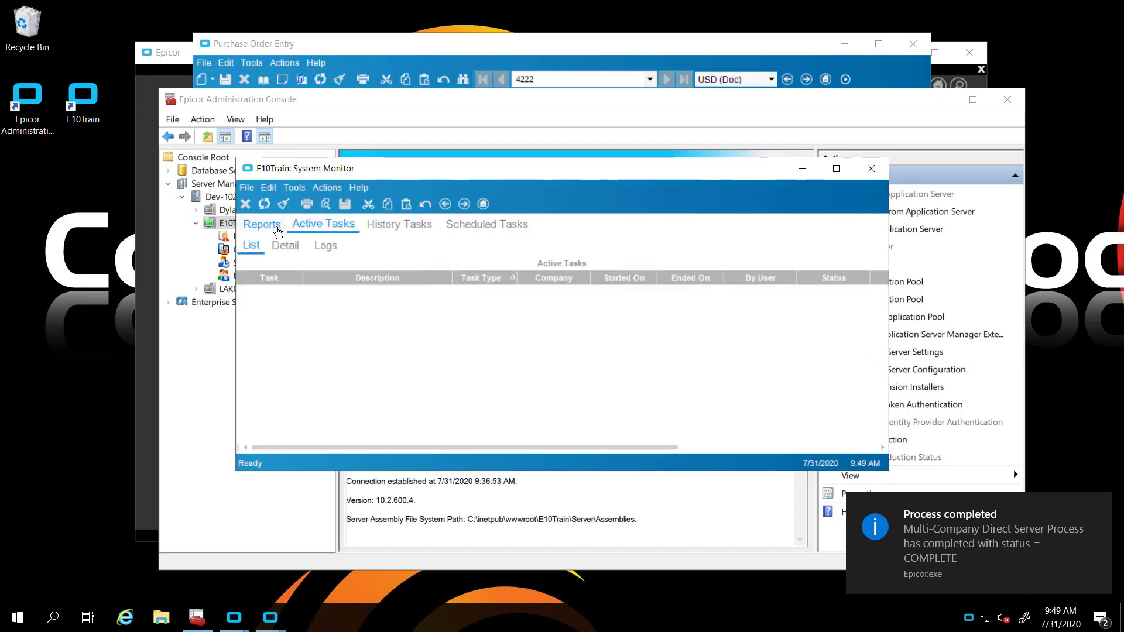
left_click(261, 224)
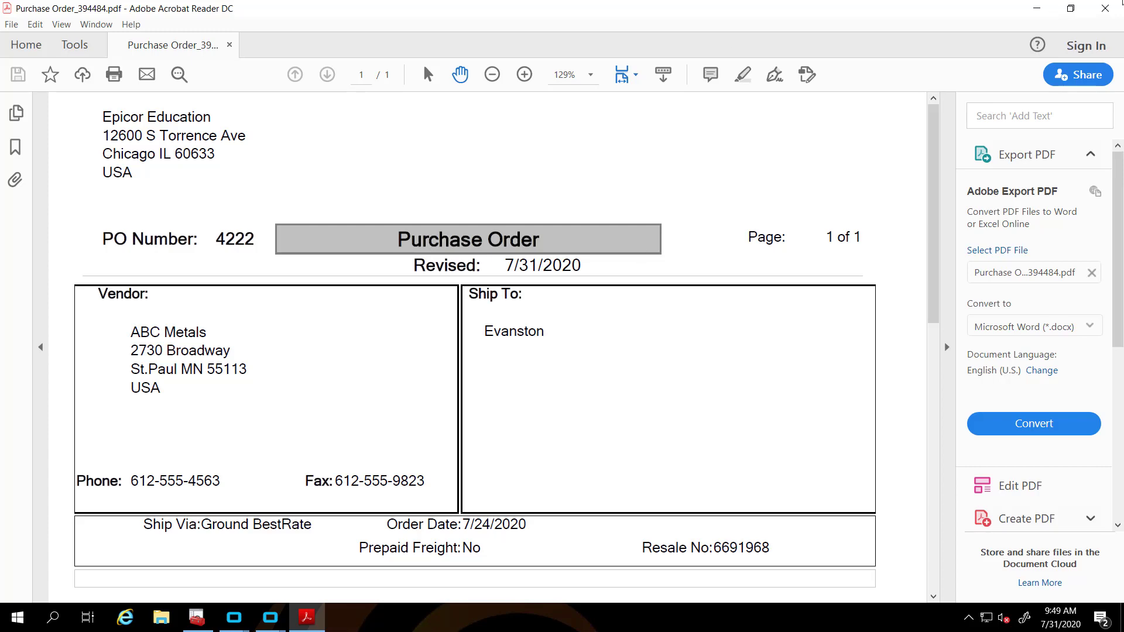
left_click(1105, 8)
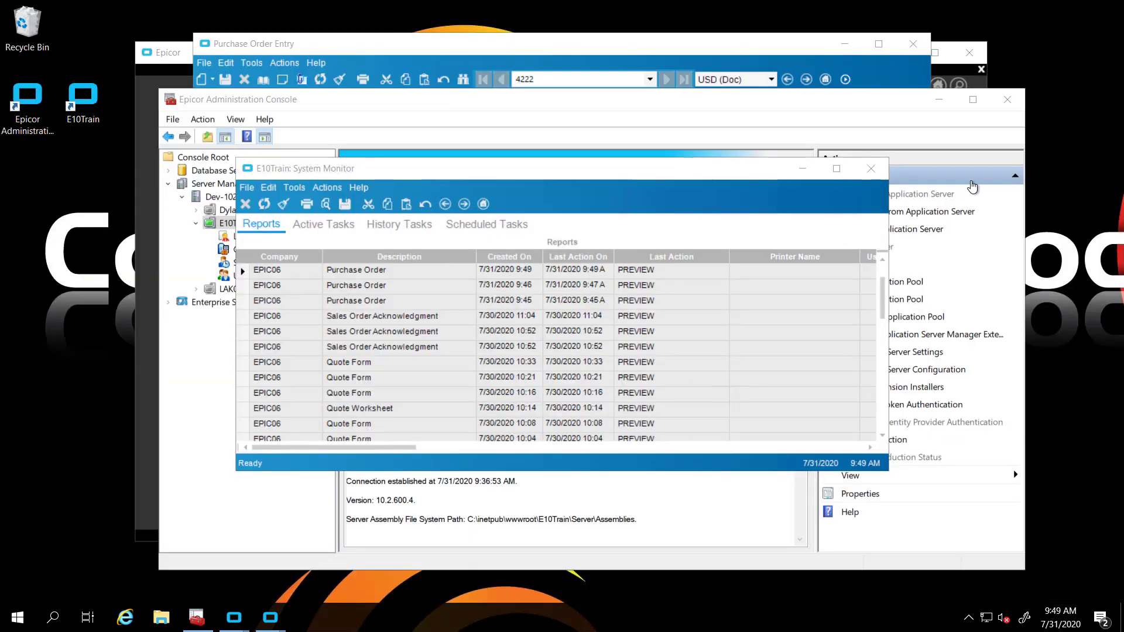